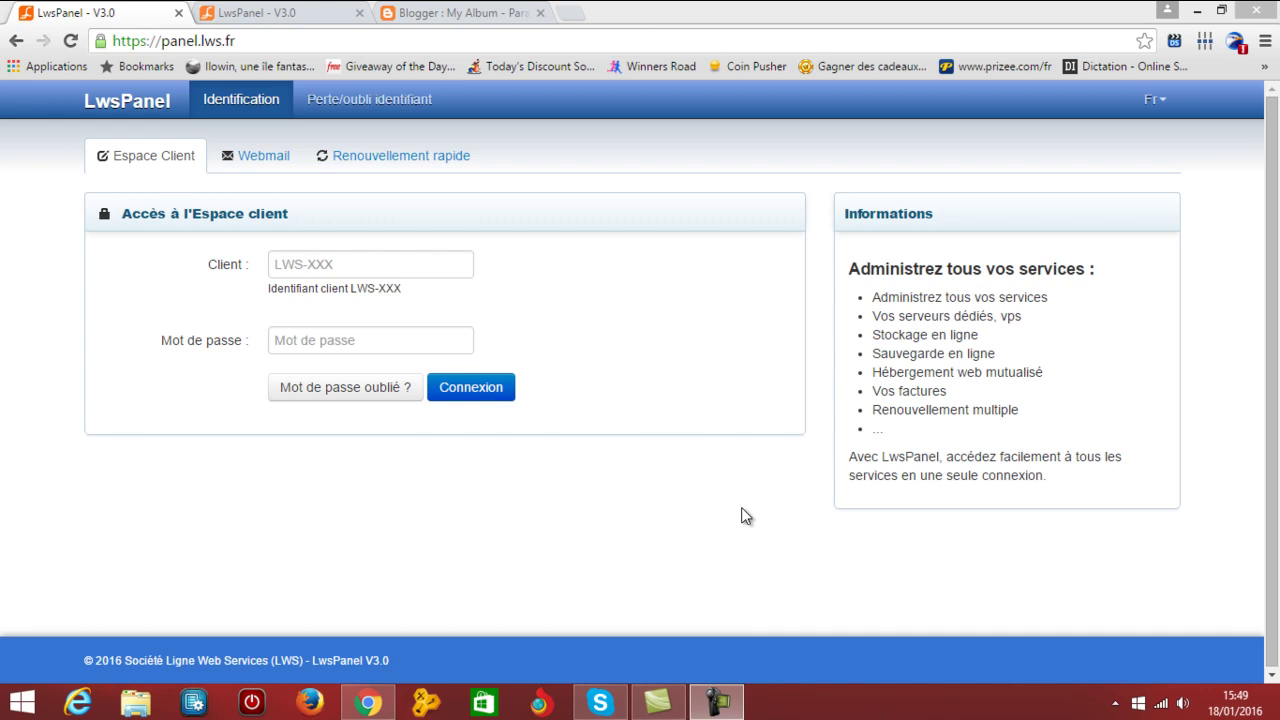
{"action": "left_click", "coordinate": [305, 260]}
{"action": "left_click", "coordinate": [337, 257]}
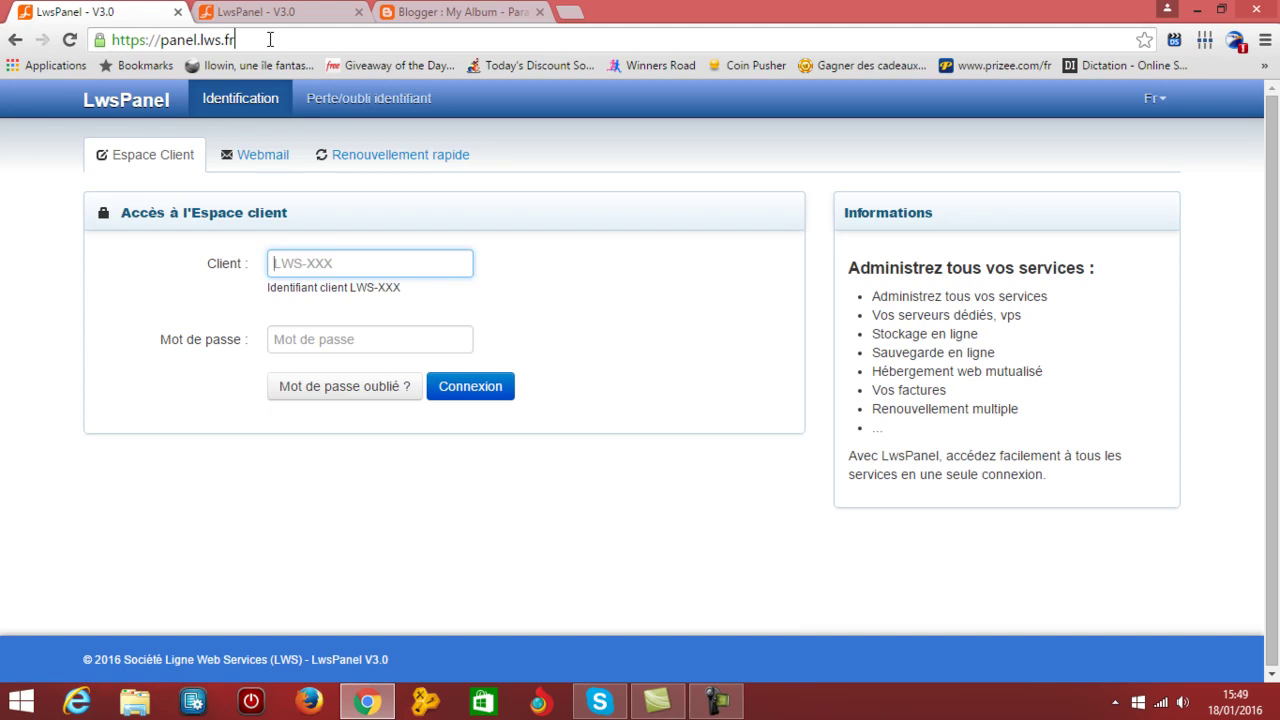
{"action": "left_click", "coordinate": [270, 39]}
{"action": "left_click", "coordinate": [270, 39]}
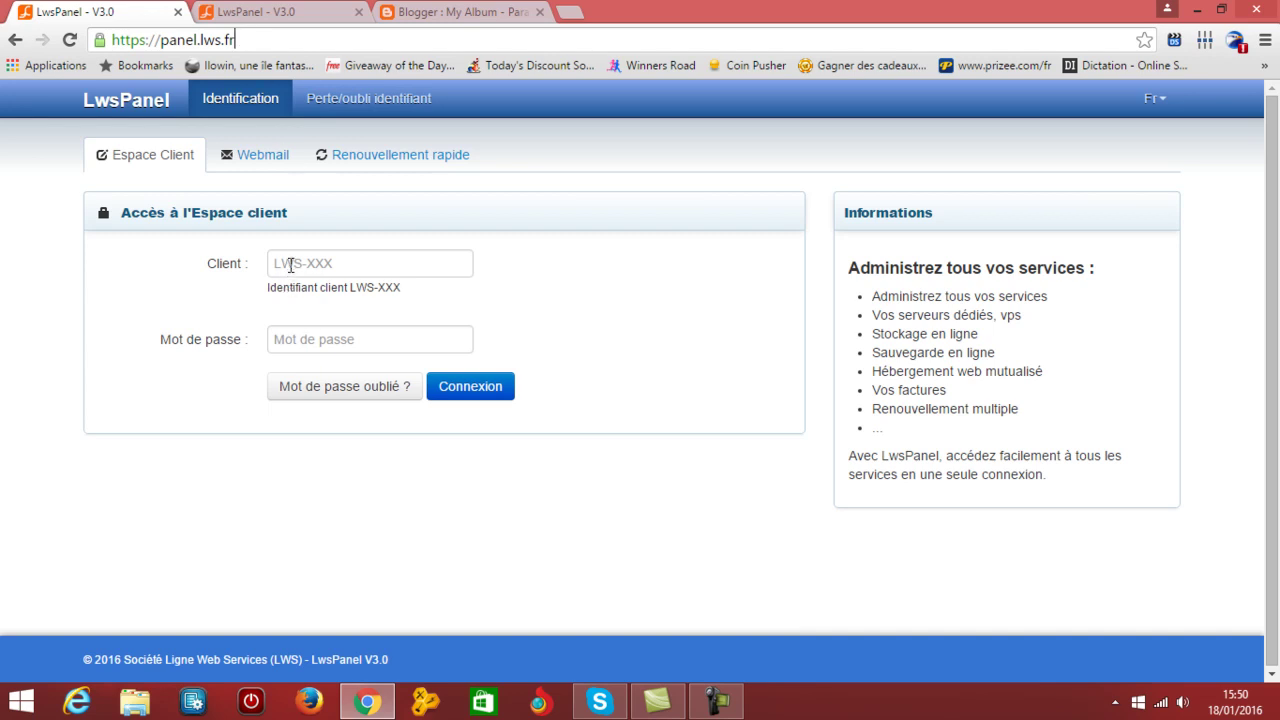
- Fill the login form's Client field with the saved customer identifier and place the cursor in the password field
{"action": "left_click", "coordinate": [340, 304]}
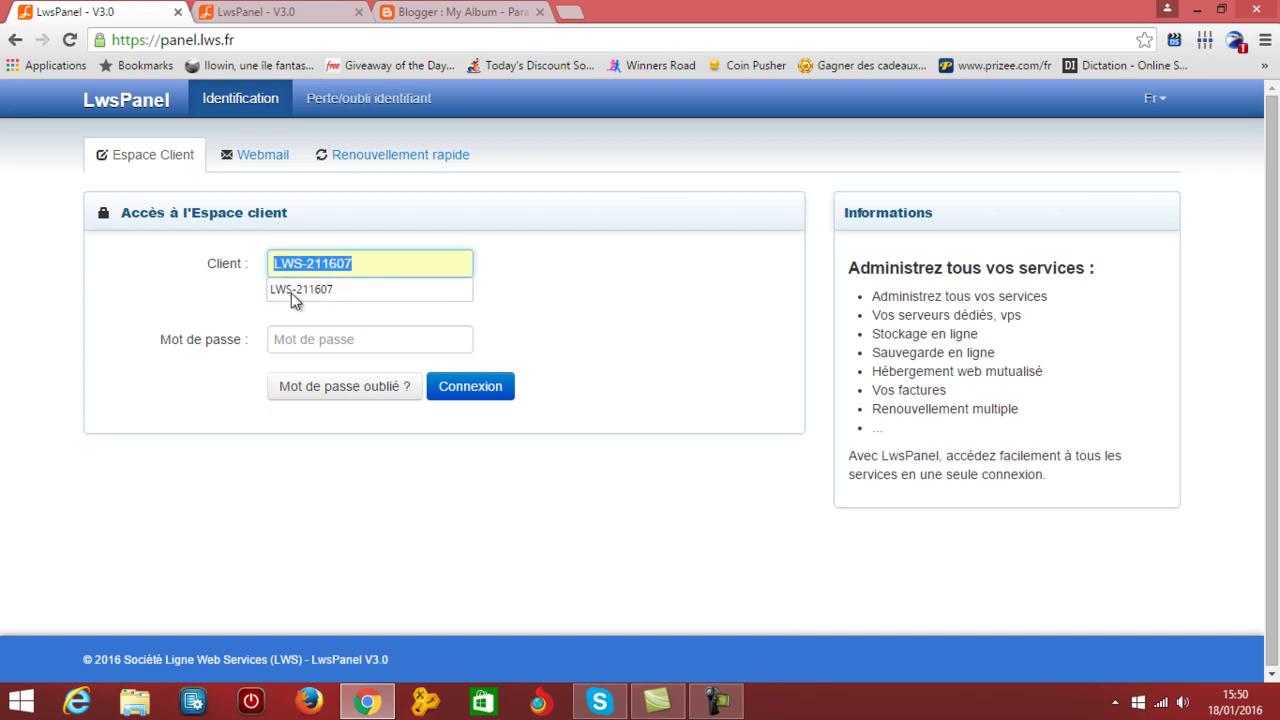
{"action": "key", "text": "Escape"}
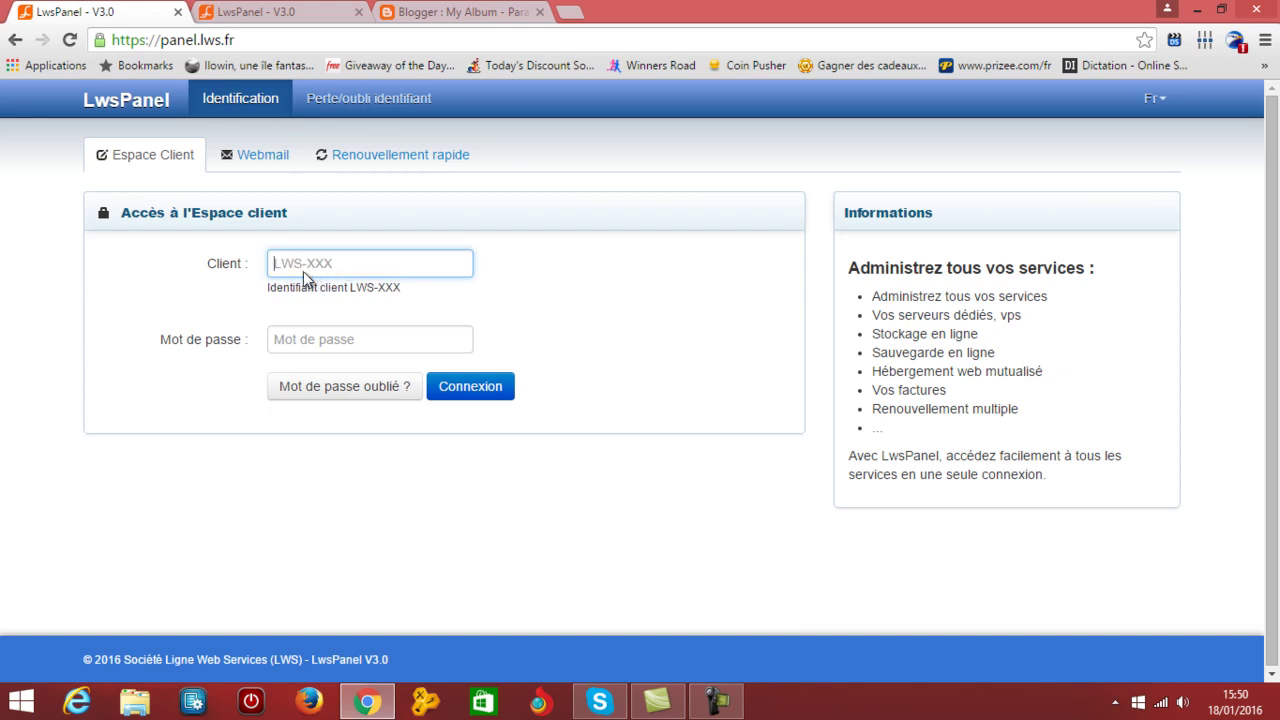
{"action": "key", "text": "Down"}
{"action": "key", "text": "Return"}
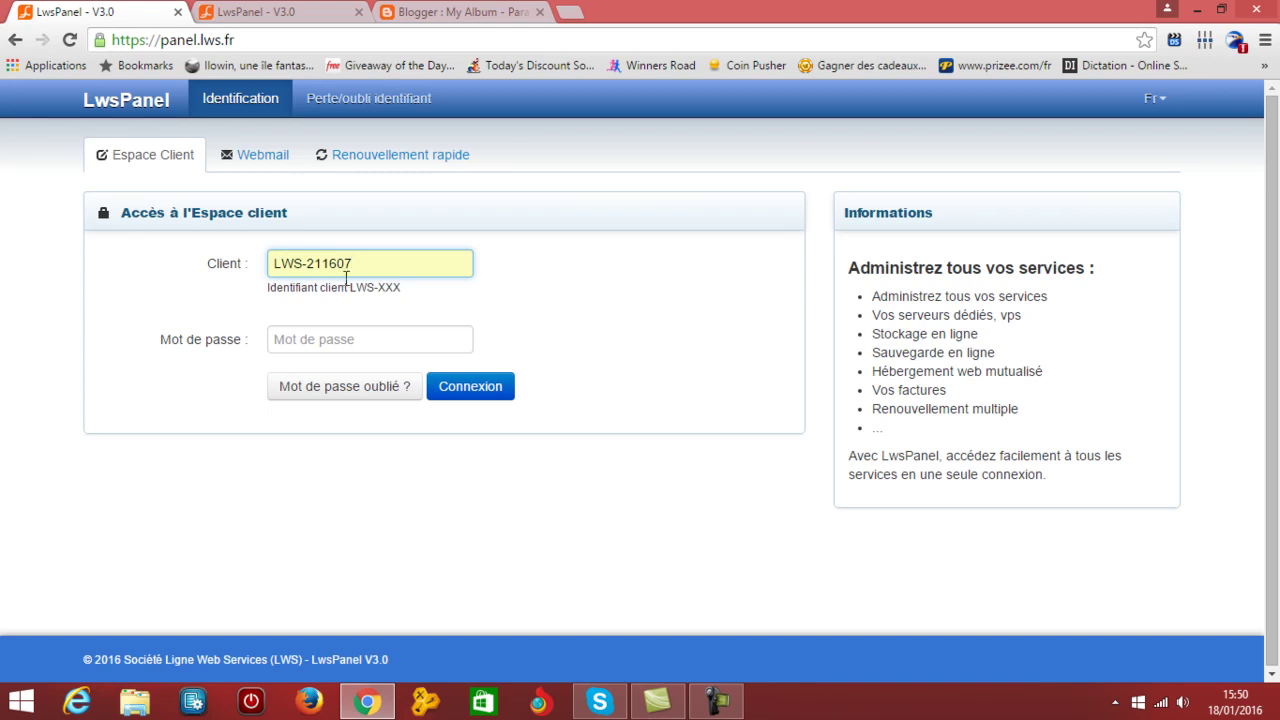
{"action": "left_click", "coordinate": [324, 264]}
{"action": "left_click", "coordinate": [328, 339]}
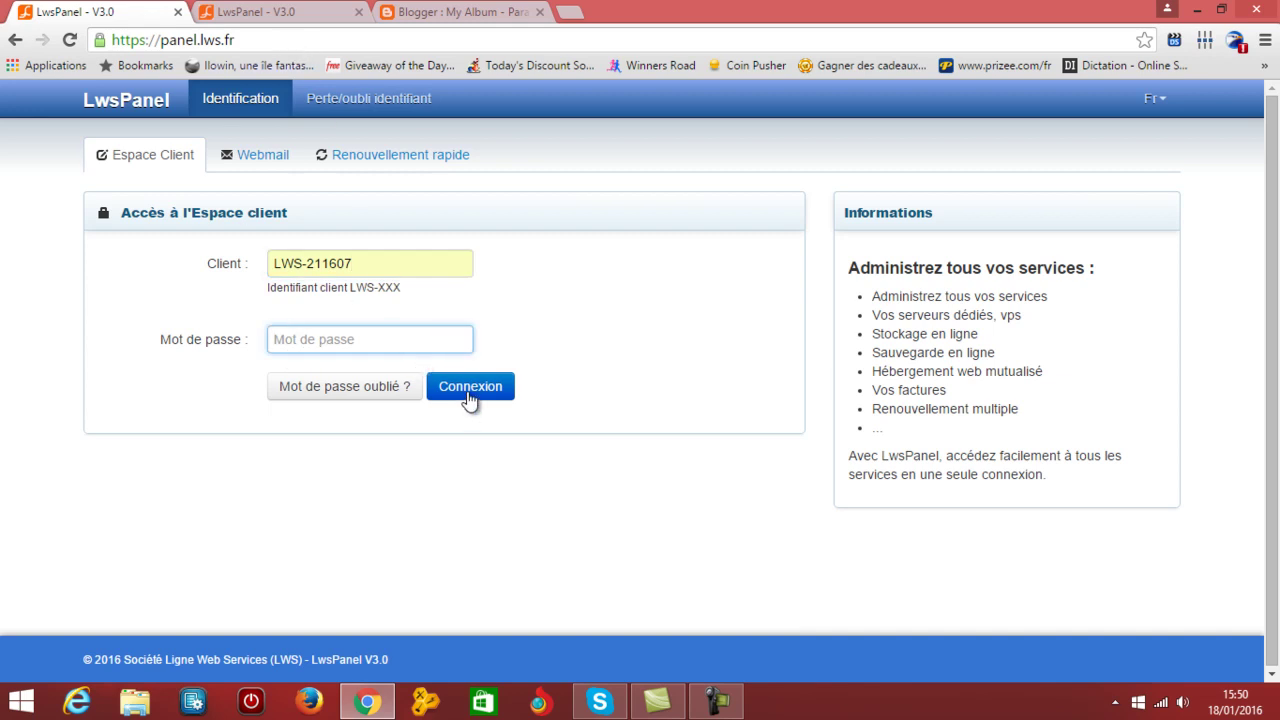
- Switch to the signed-in LwsPanel session, go to the Accueil page and open the Domaines & Hébergements listing
{"action": "left_click", "coordinate": [270, 15]}
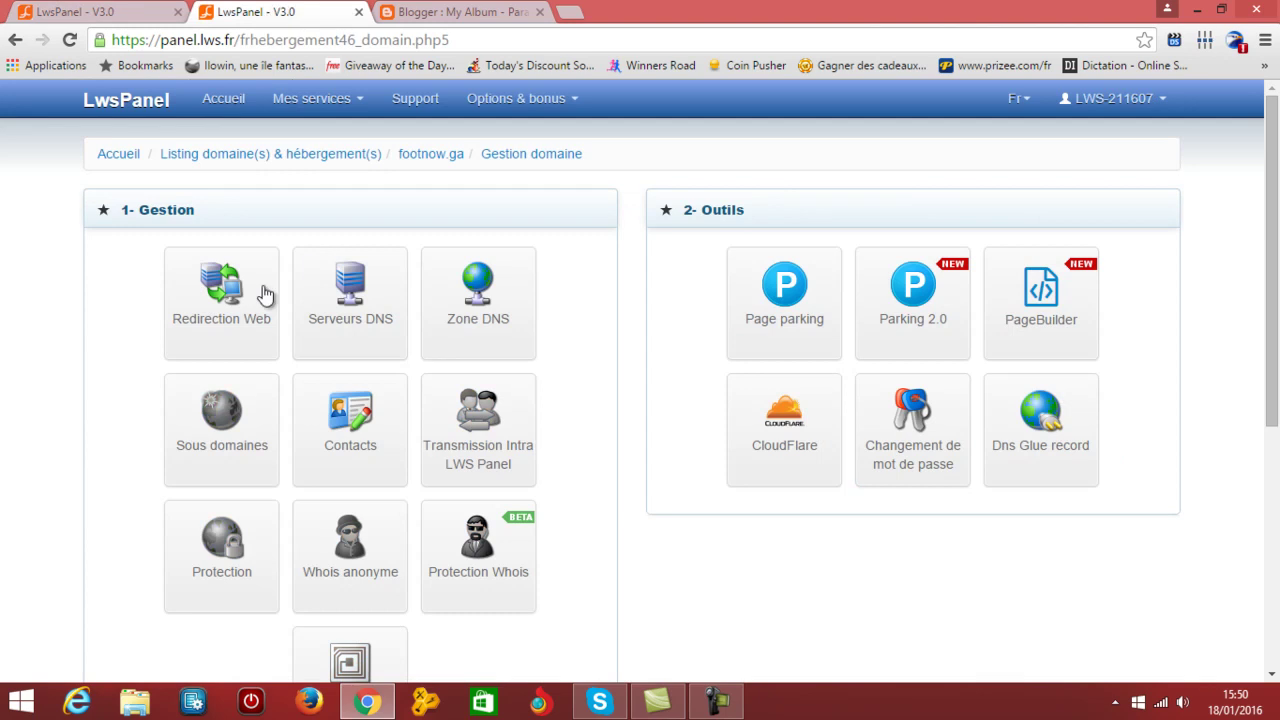
{"action": "left_click", "coordinate": [218, 105]}
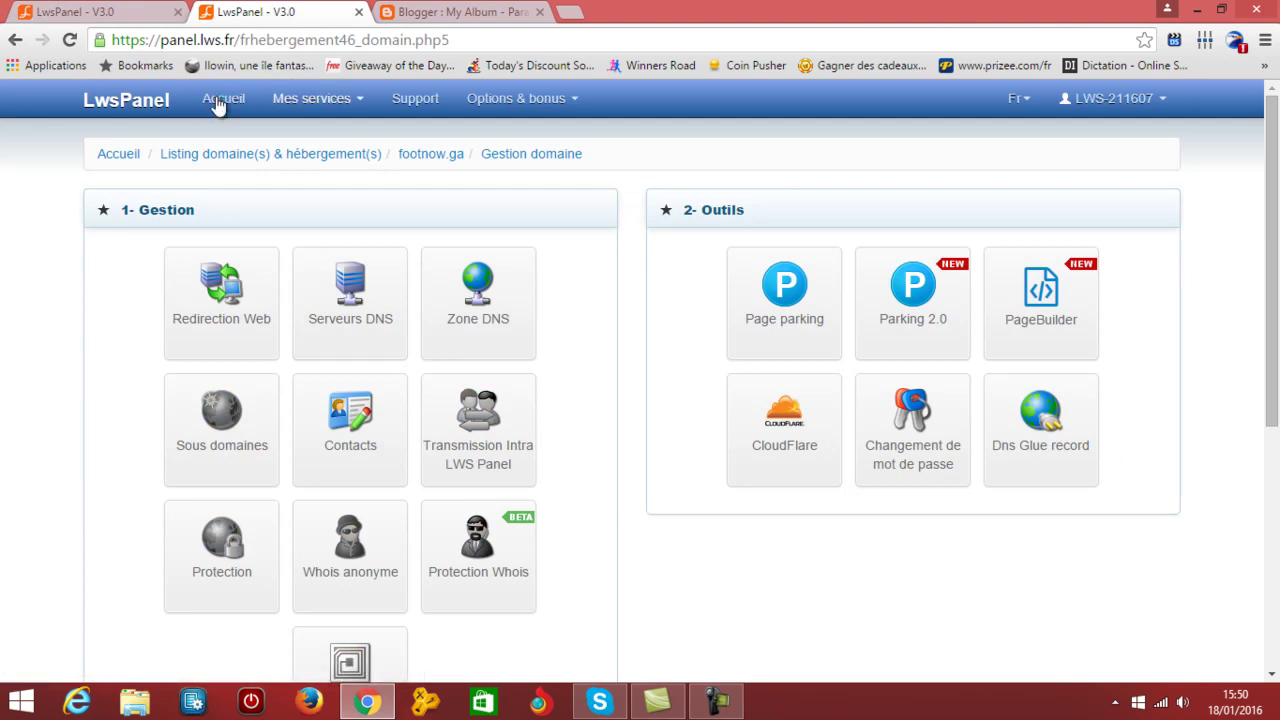
{"action": "left_click", "coordinate": [218, 103]}
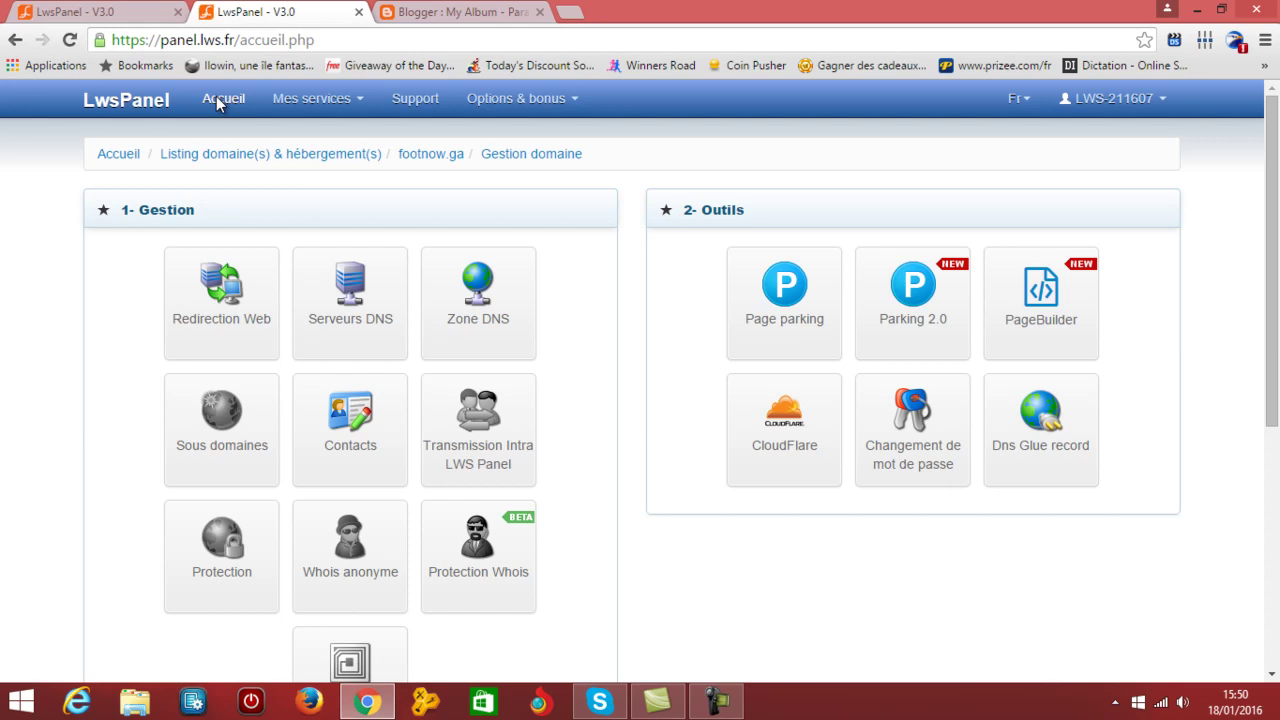
{"action": "left_click", "coordinate": [222, 102]}
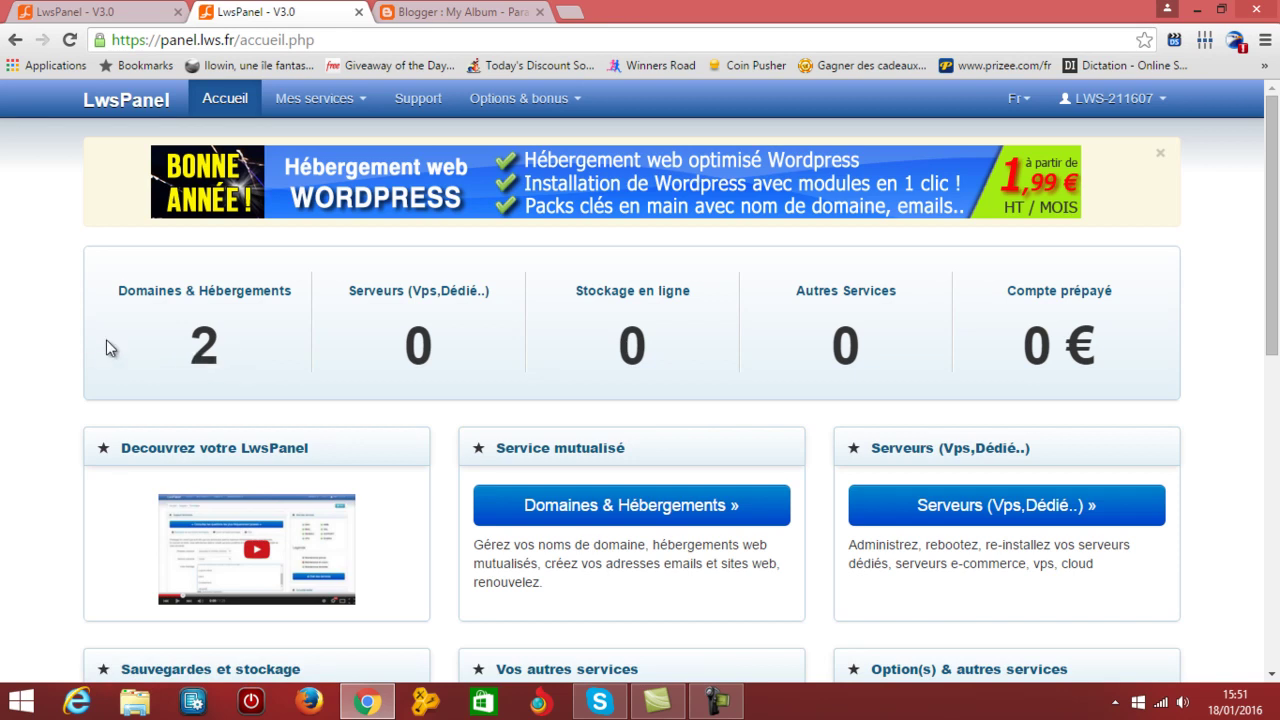
{"action": "left_click", "coordinate": [204, 352]}
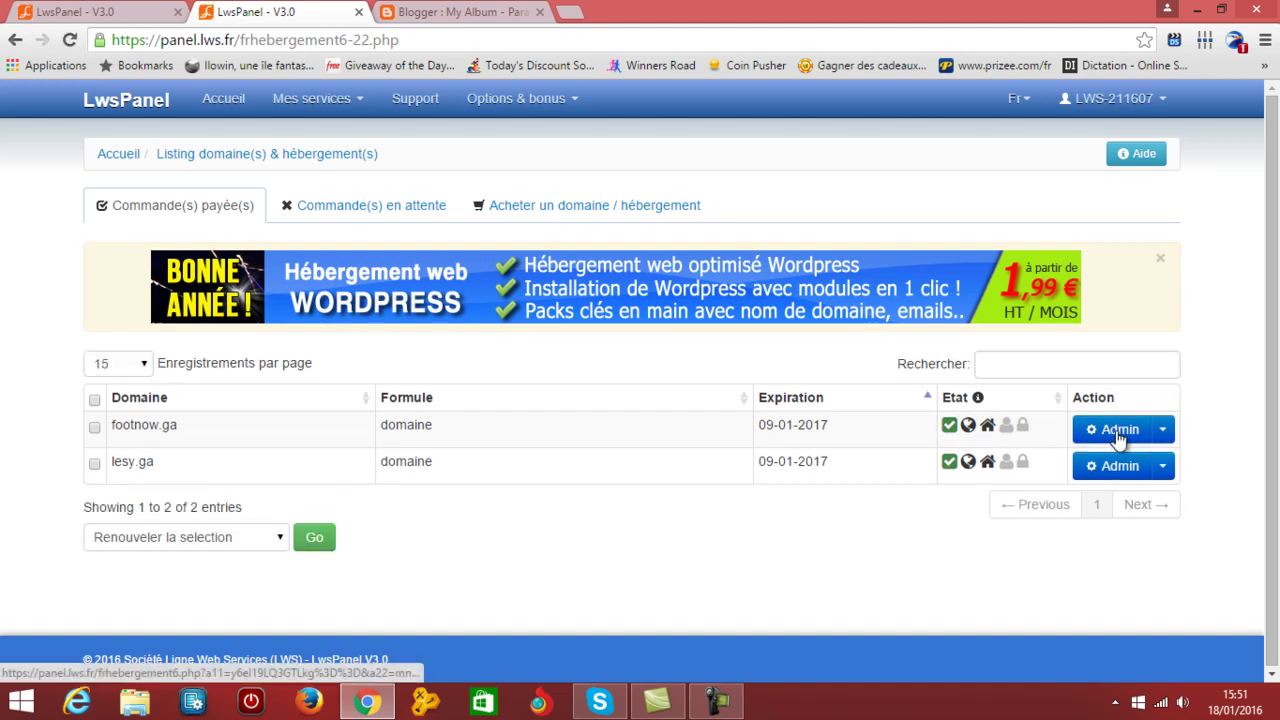
- Open the administration of footnow.ga and go through its domain management to the Zone DNS page
{"action": "left_click", "coordinate": [1118, 432]}
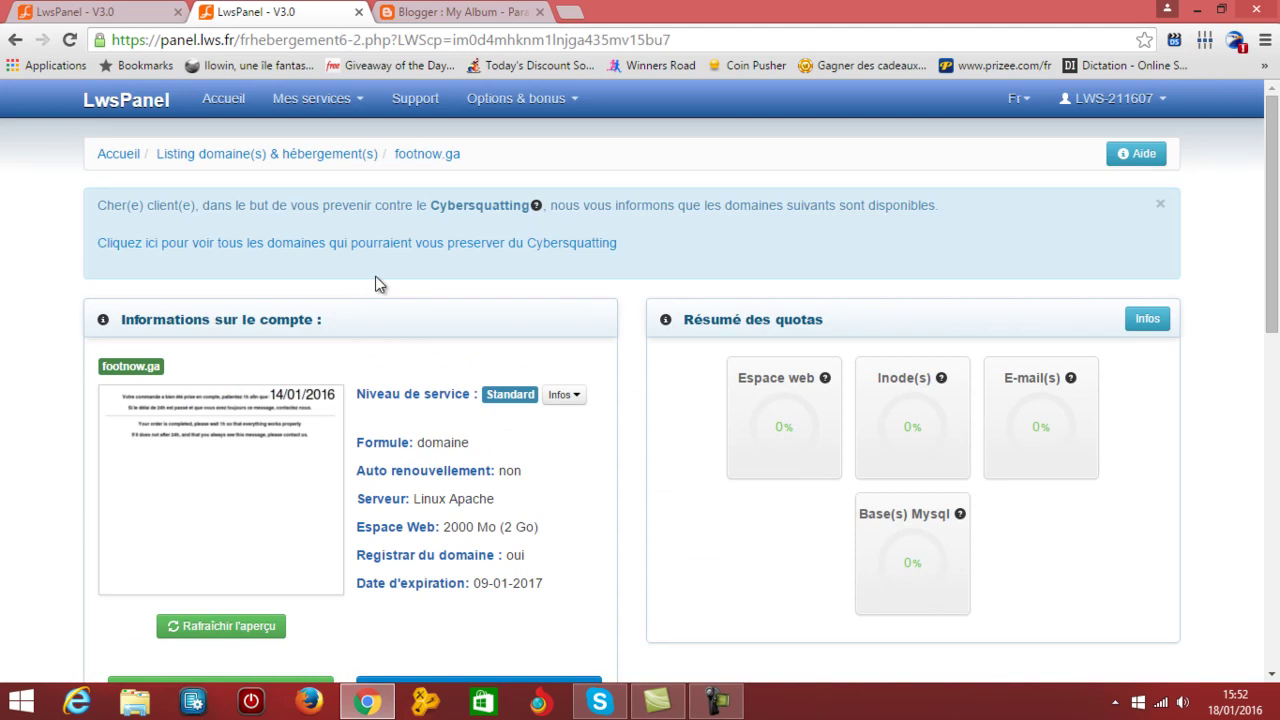
{"action": "scroll", "coordinate": [811, 288], "scroll_direction": "down", "scroll_amount": 4}
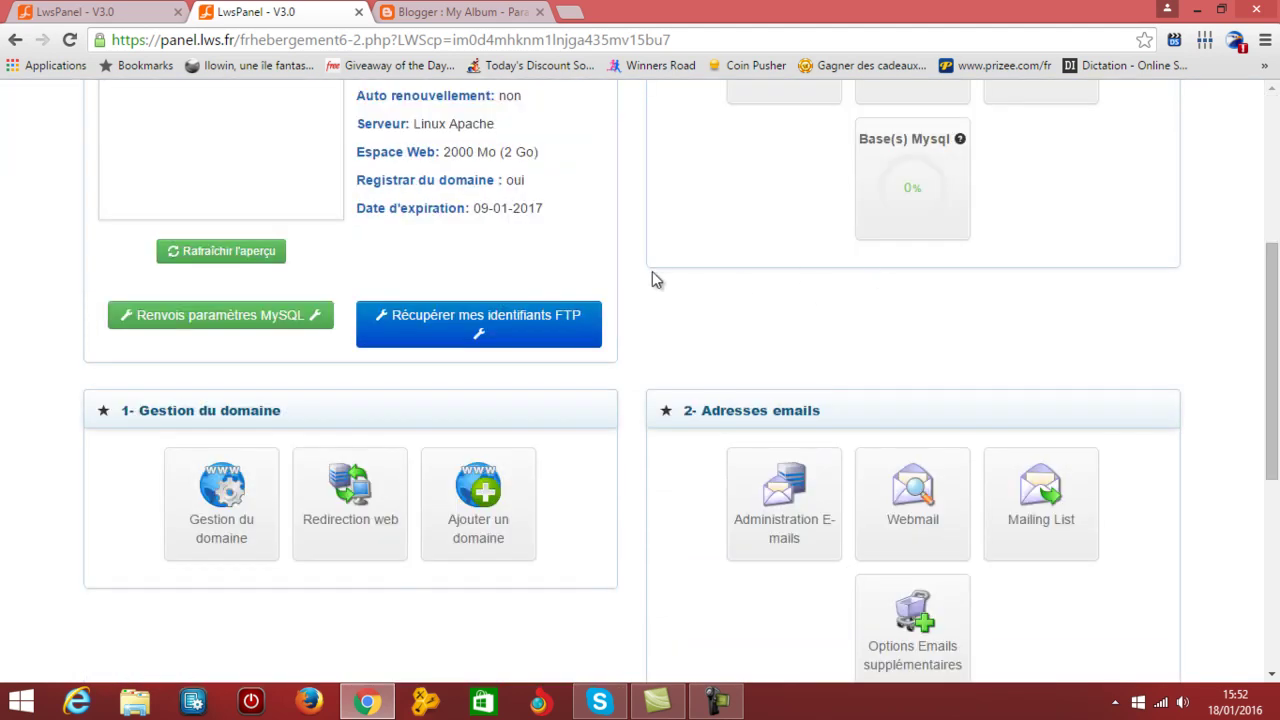
{"action": "scroll", "coordinate": [566, 243], "scroll_direction": "up", "scroll_amount": 4}
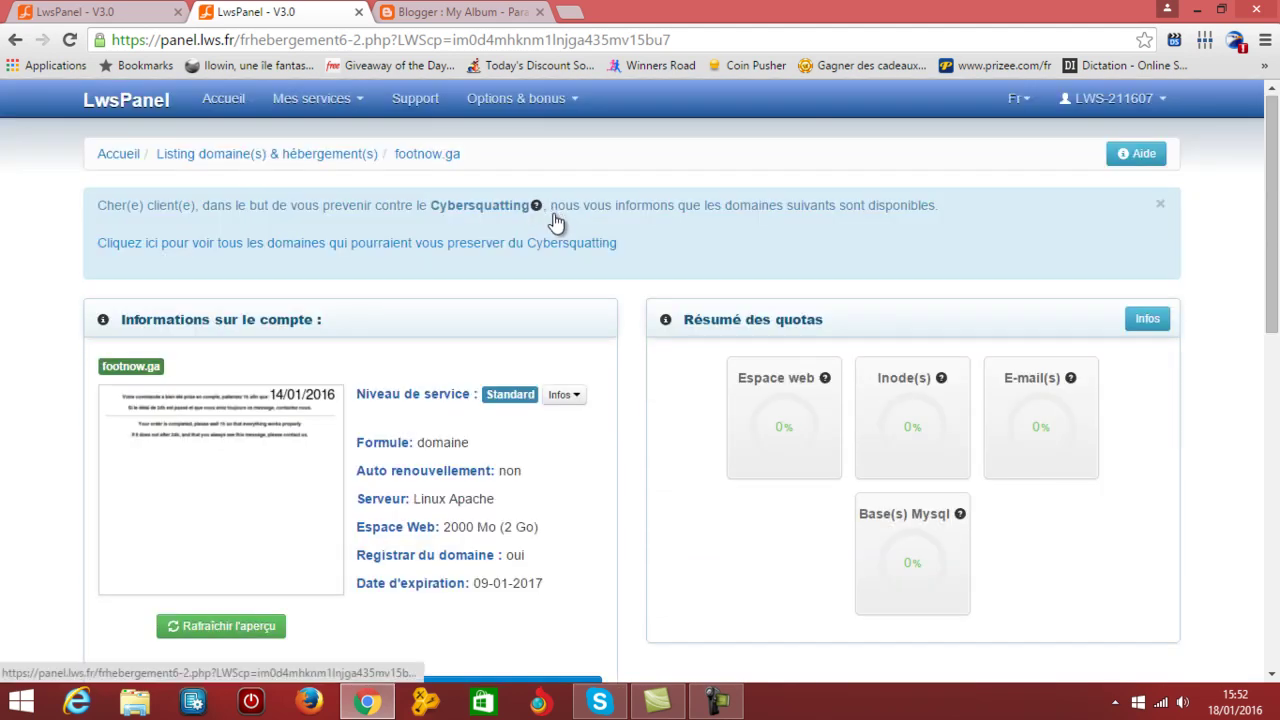
{"action": "scroll", "coordinate": [548, 235], "scroll_direction": "down", "scroll_amount": 7}
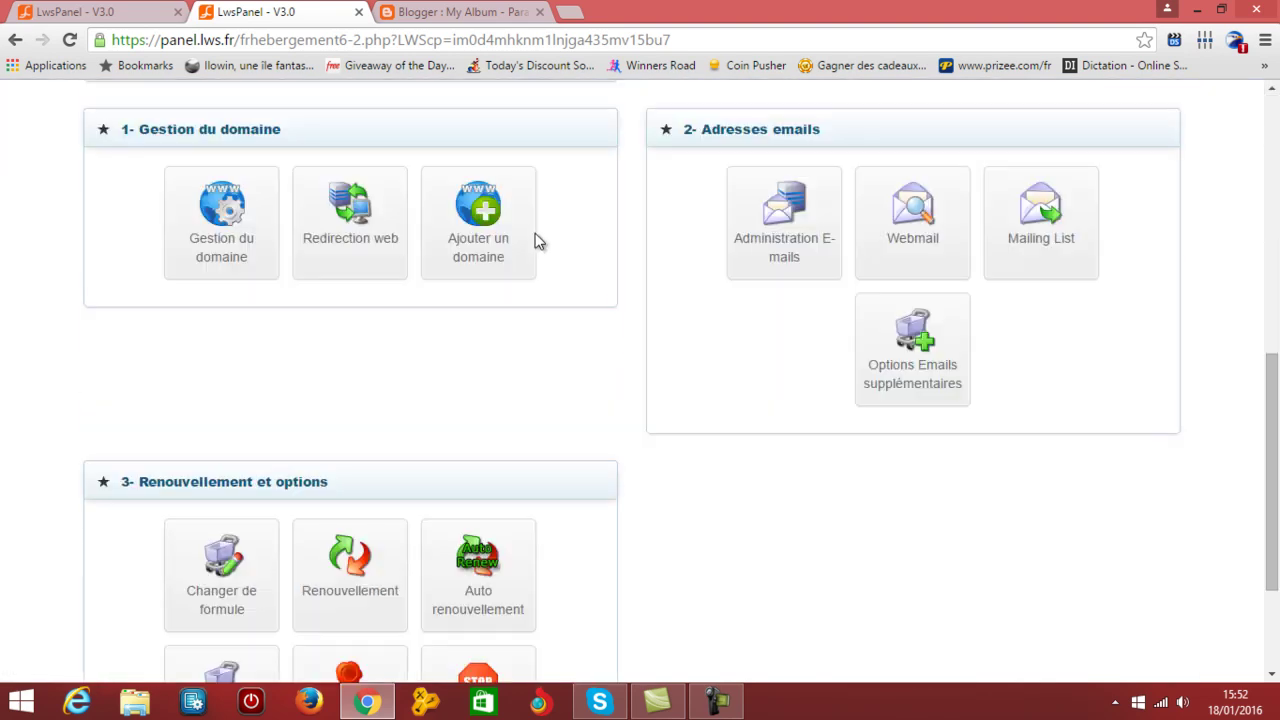
{"action": "scroll", "coordinate": [231, 223], "scroll_direction": "down", "scroll_amount": 2}
{"action": "scroll", "coordinate": [231, 223], "scroll_direction": "up", "scroll_amount": 2}
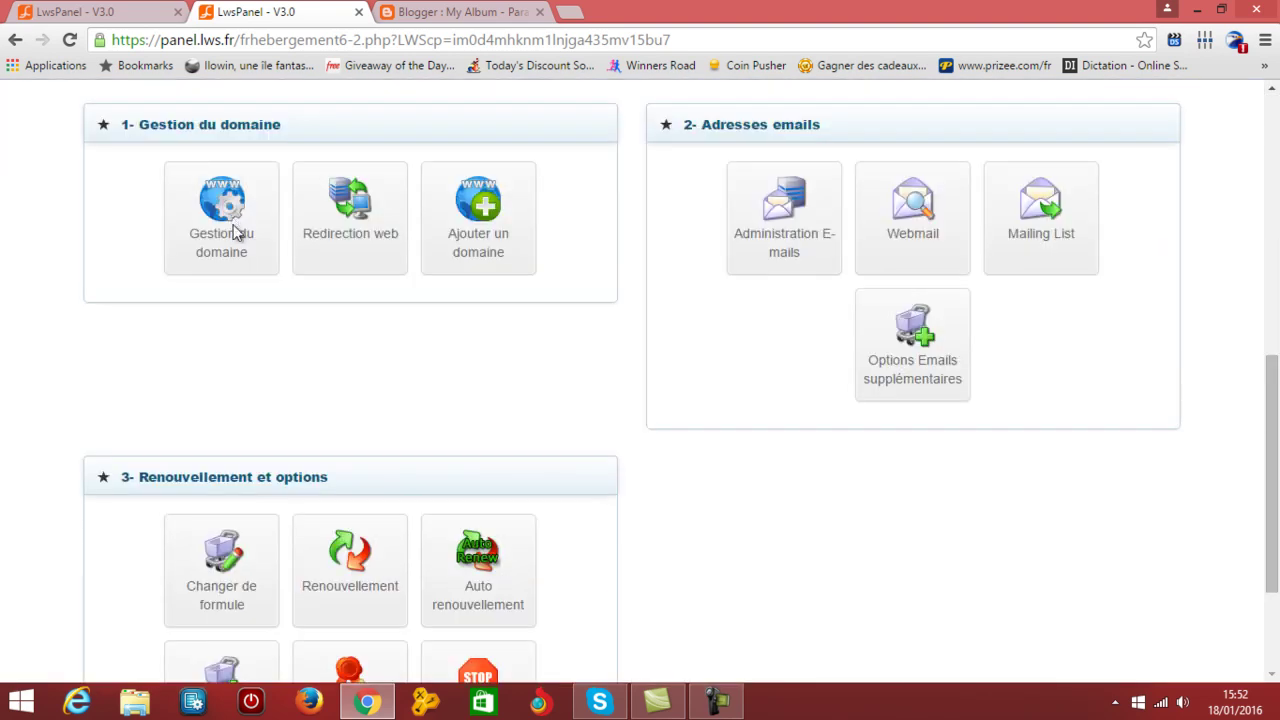
{"action": "left_click", "coordinate": [221, 243]}
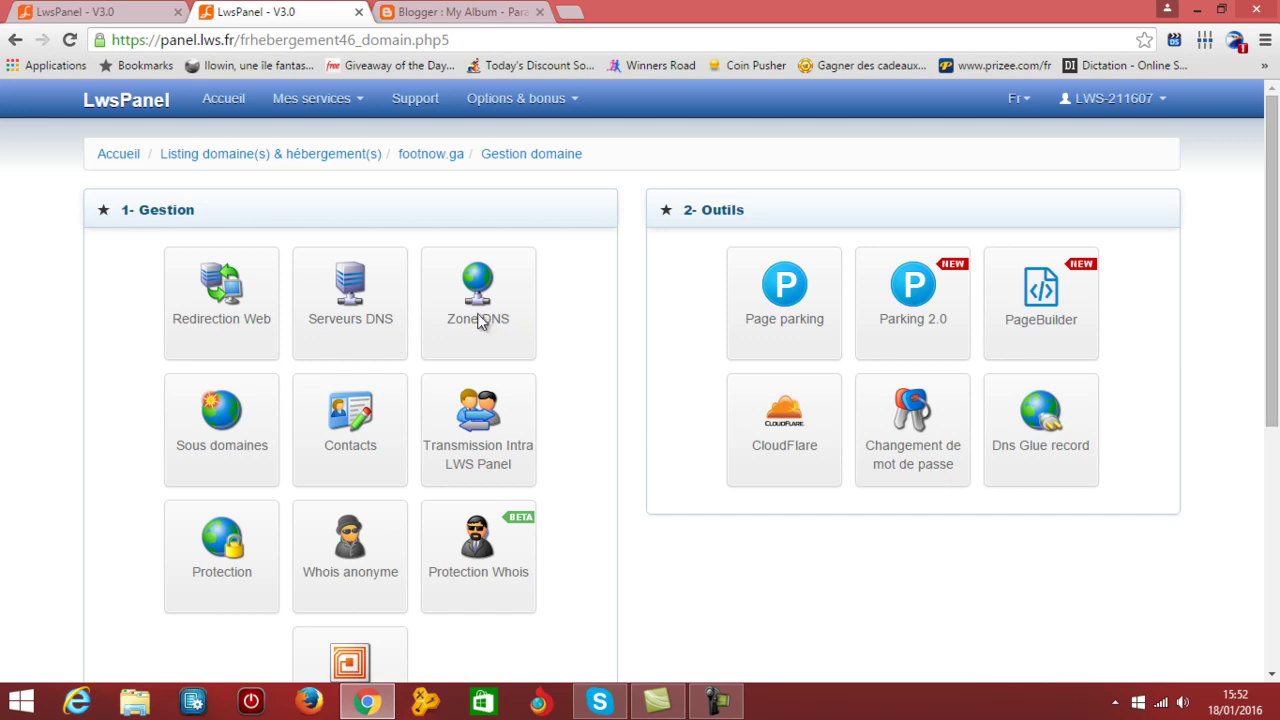
{"action": "left_click", "coordinate": [479, 325]}
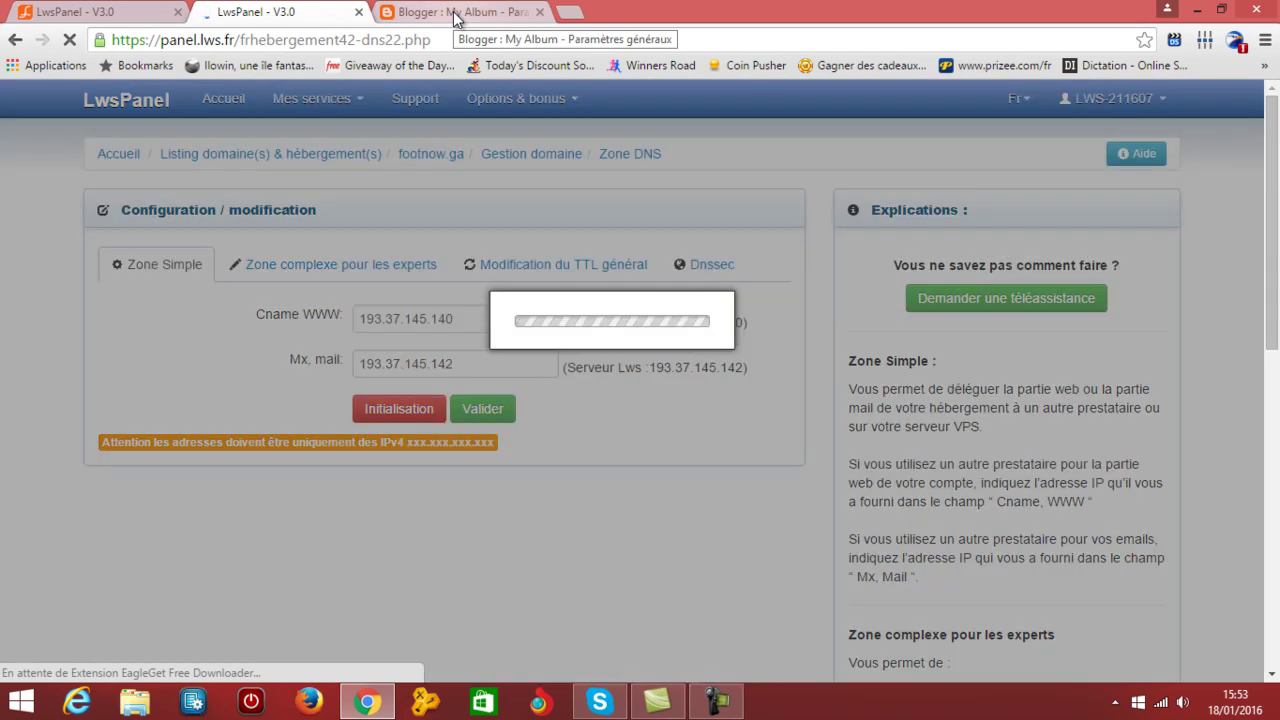
- Switch to Blogger and open the third-party URL configuration in the My Album blog's basic settings
{"action": "left_click", "coordinate": [455, 14]}
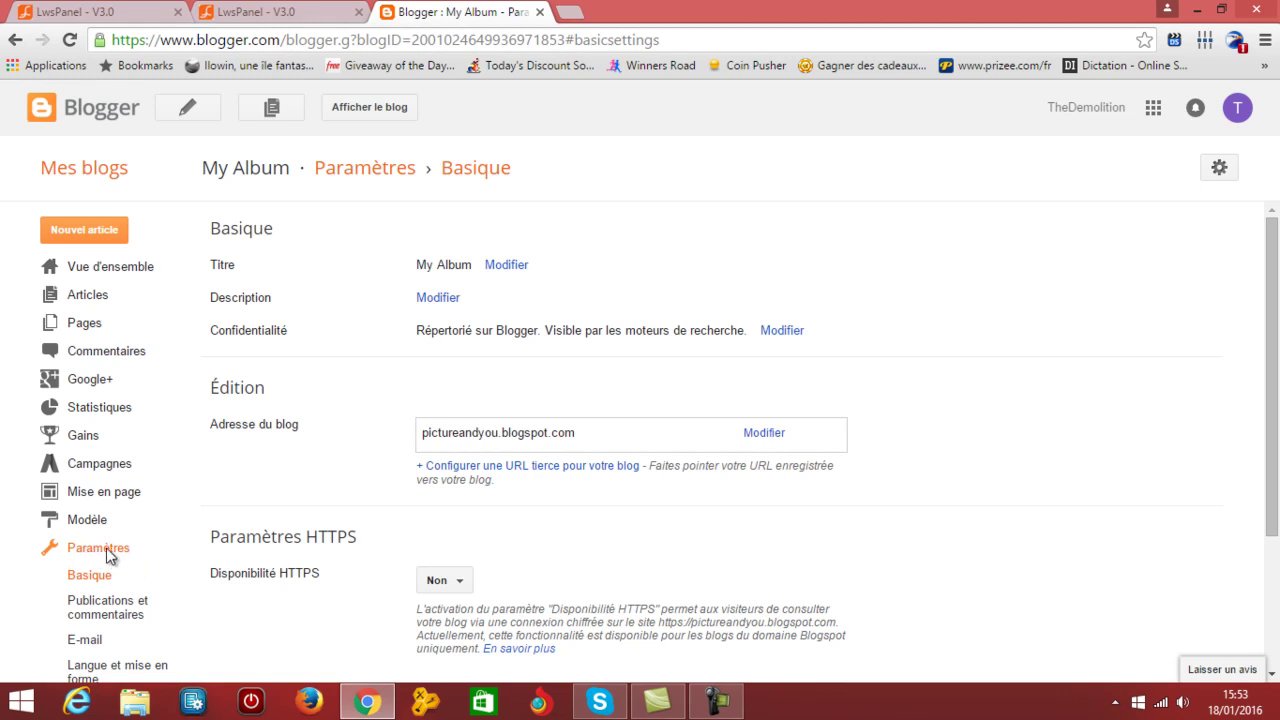
{"action": "scroll", "coordinate": [109, 557], "scroll_direction": "down", "scroll_amount": 2}
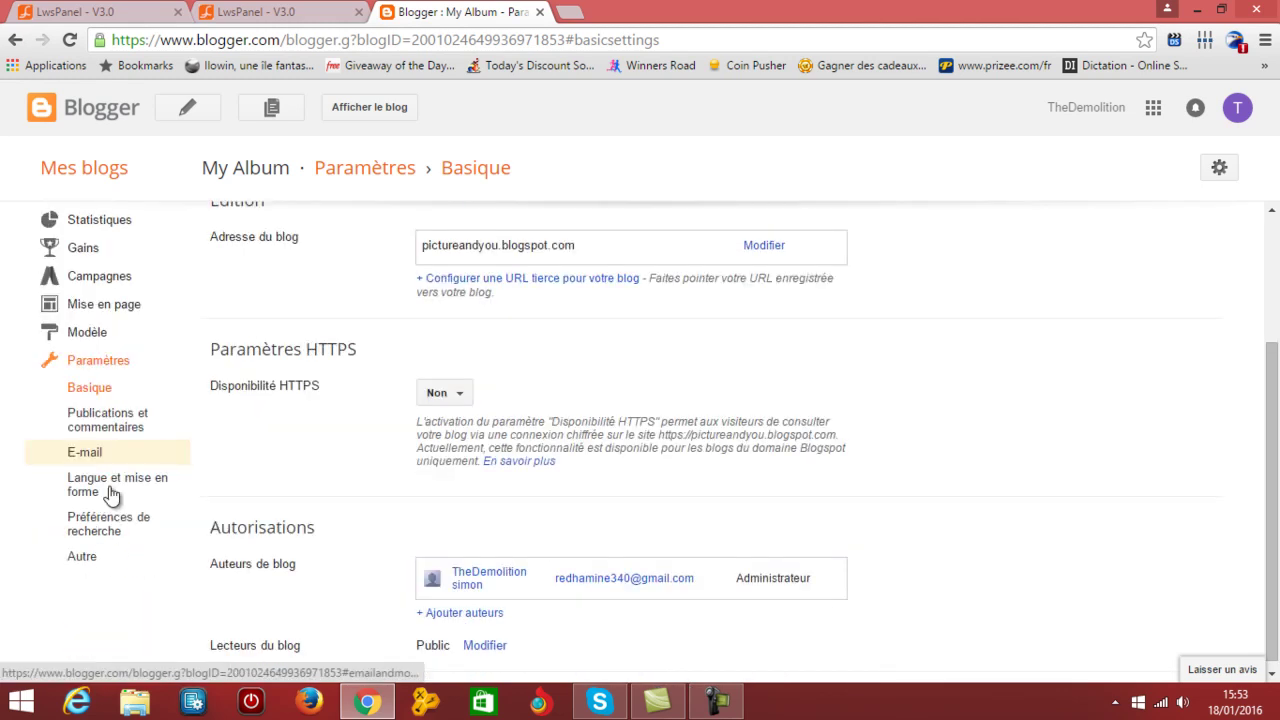
{"action": "left_click", "coordinate": [100, 365]}
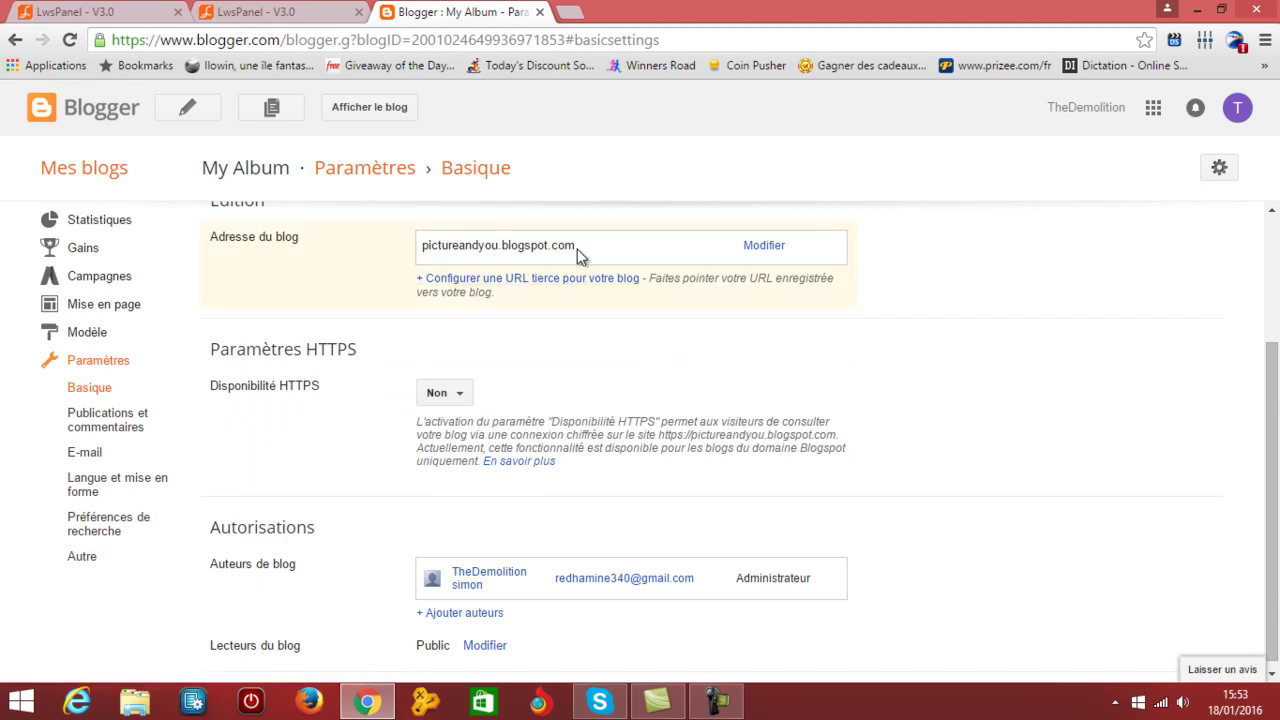
{"action": "left_click", "coordinate": [527, 280]}
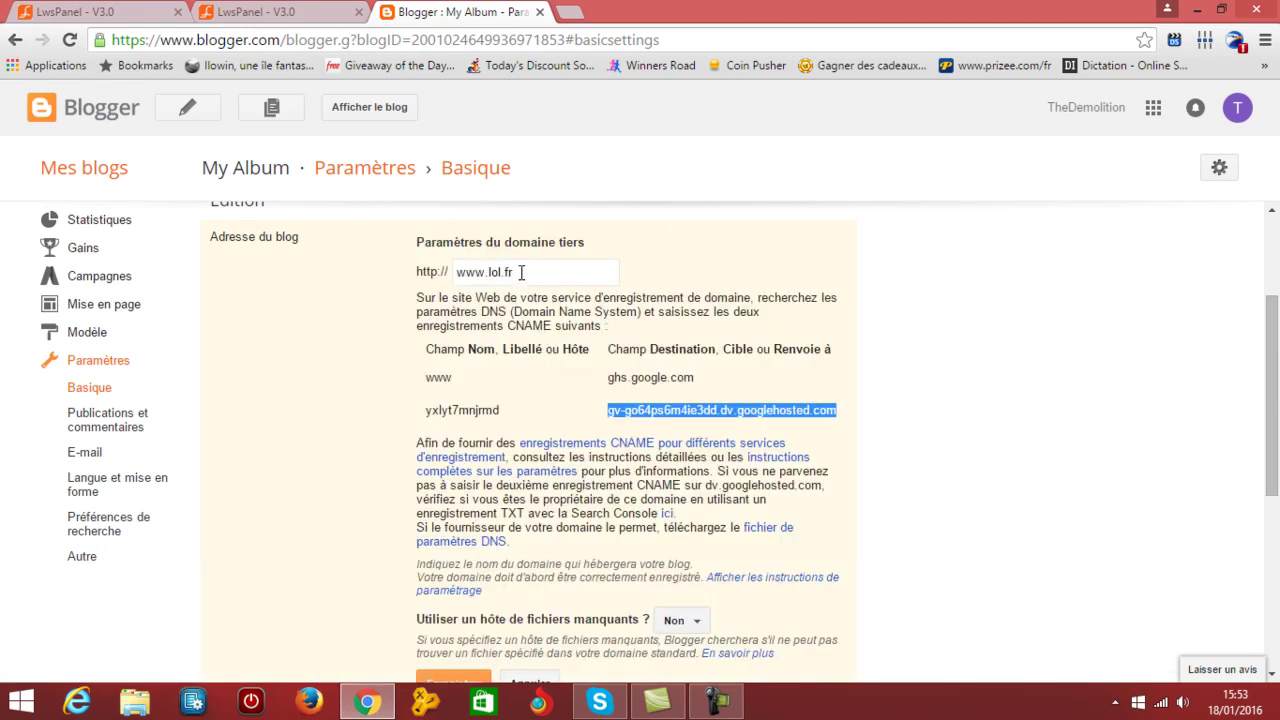
{"action": "left_click", "coordinate": [521, 272]}
{"action": "left_click_drag", "start_coordinate": [521, 272], "coordinate": [444, 271]}
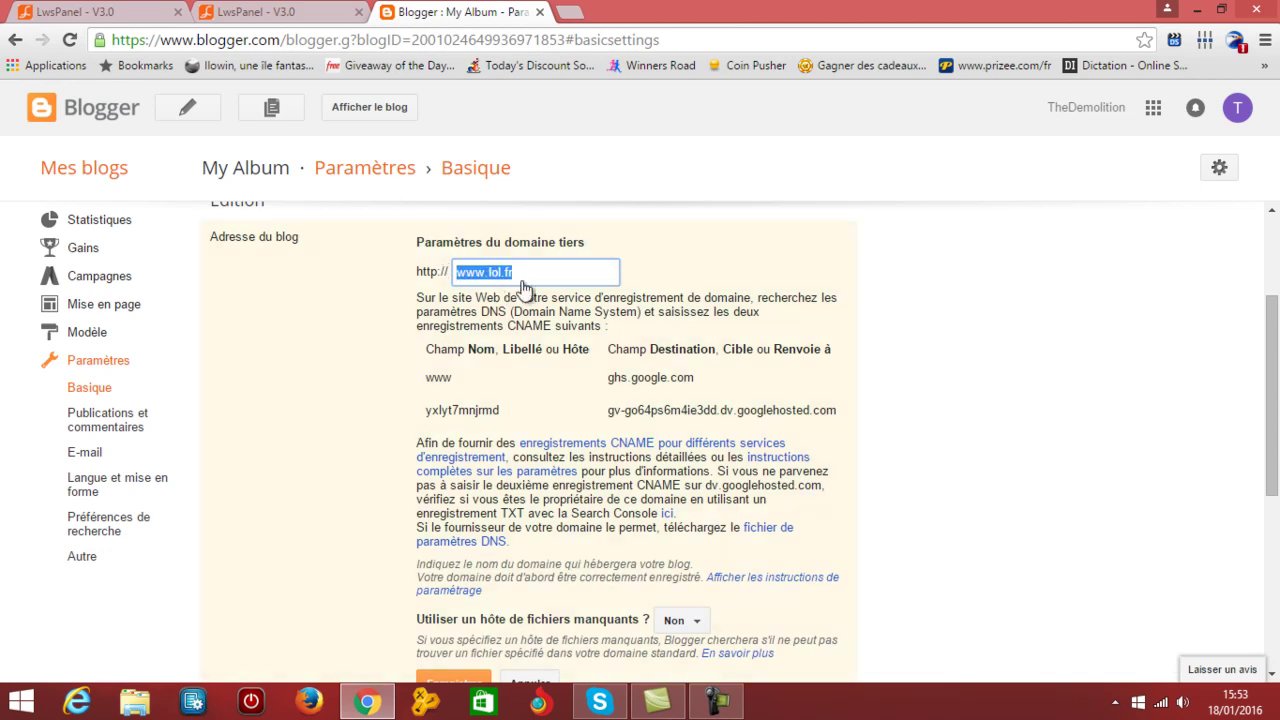
{"action": "scroll", "coordinate": [510, 598], "scroll_direction": "down", "scroll_amount": 1}
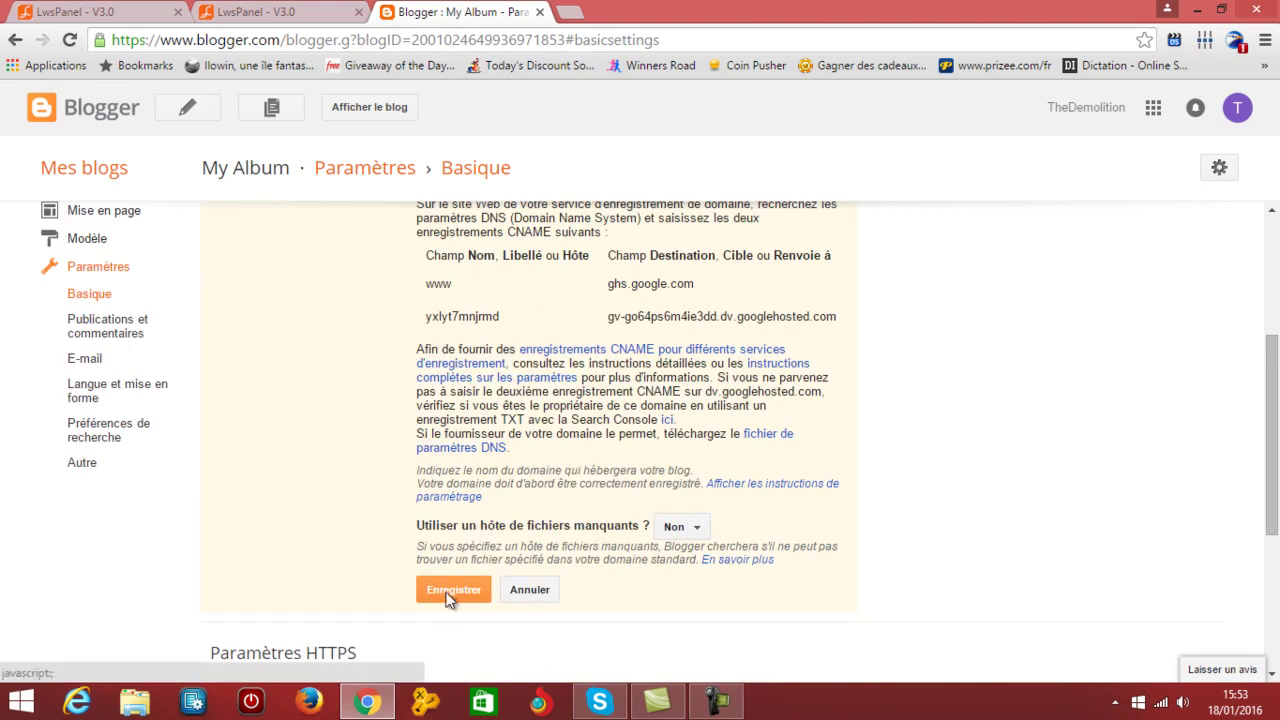
{"action": "scroll", "coordinate": [448, 600], "scroll_direction": "down", "scroll_amount": 1}
{"action": "scroll", "coordinate": [448, 558], "scroll_direction": "down", "scroll_amount": 2}
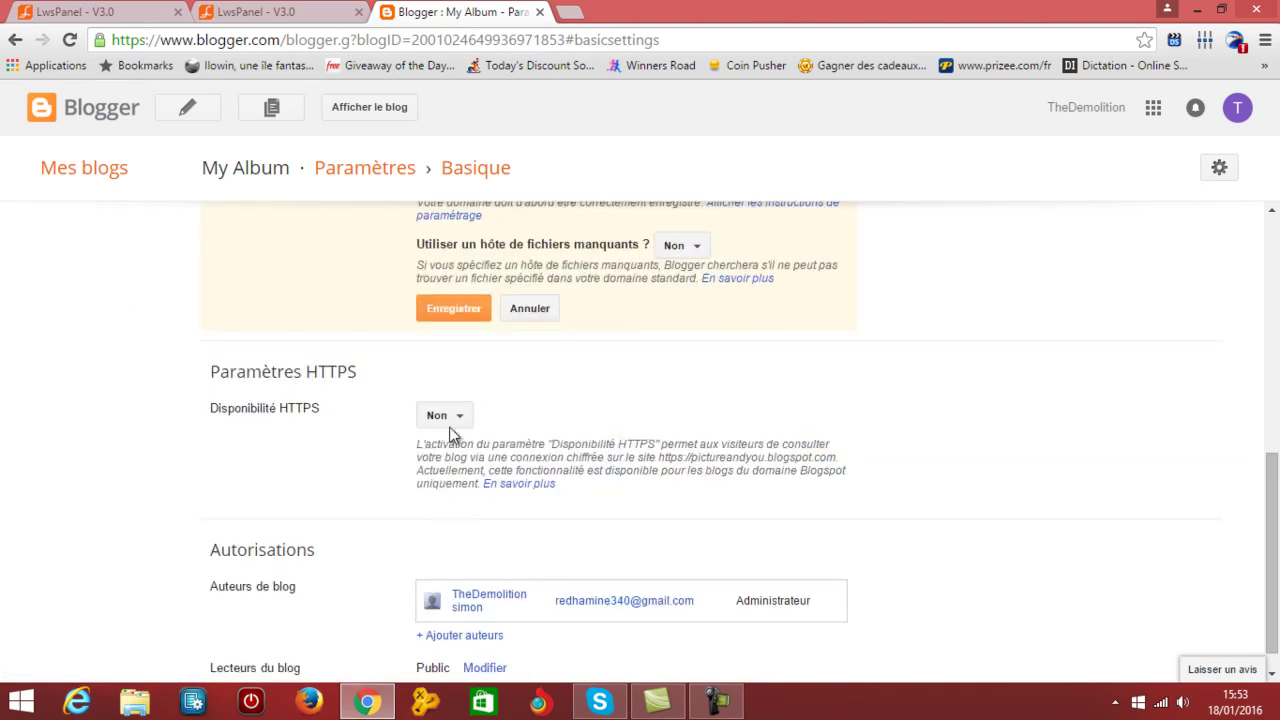
{"action": "left_click", "coordinate": [450, 316]}
{"action": "left_click", "coordinate": [450, 316]}
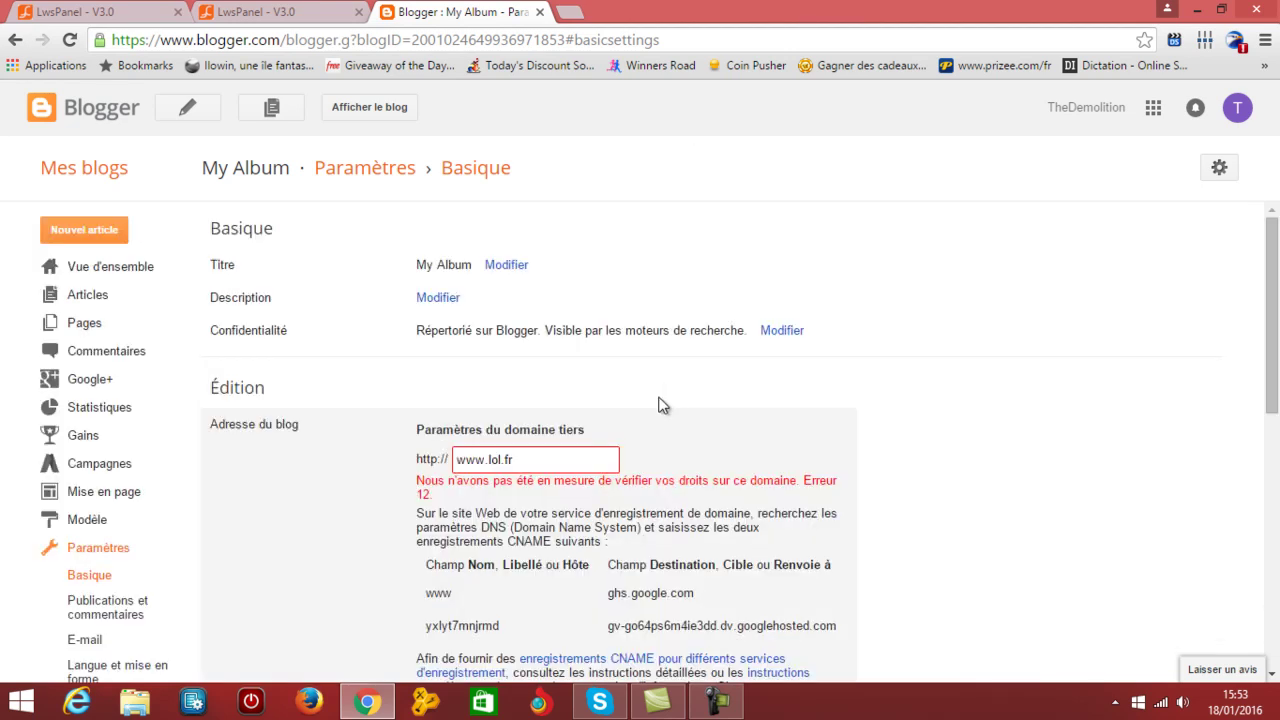
- Examine the host names and destinations of the two CNAME records required for the third-party domain
{"action": "scroll", "coordinate": [662, 395], "scroll_direction": "down", "scroll_amount": 3}
{"action": "scroll", "coordinate": [662, 401], "scroll_direction": "down", "scroll_amount": 2}
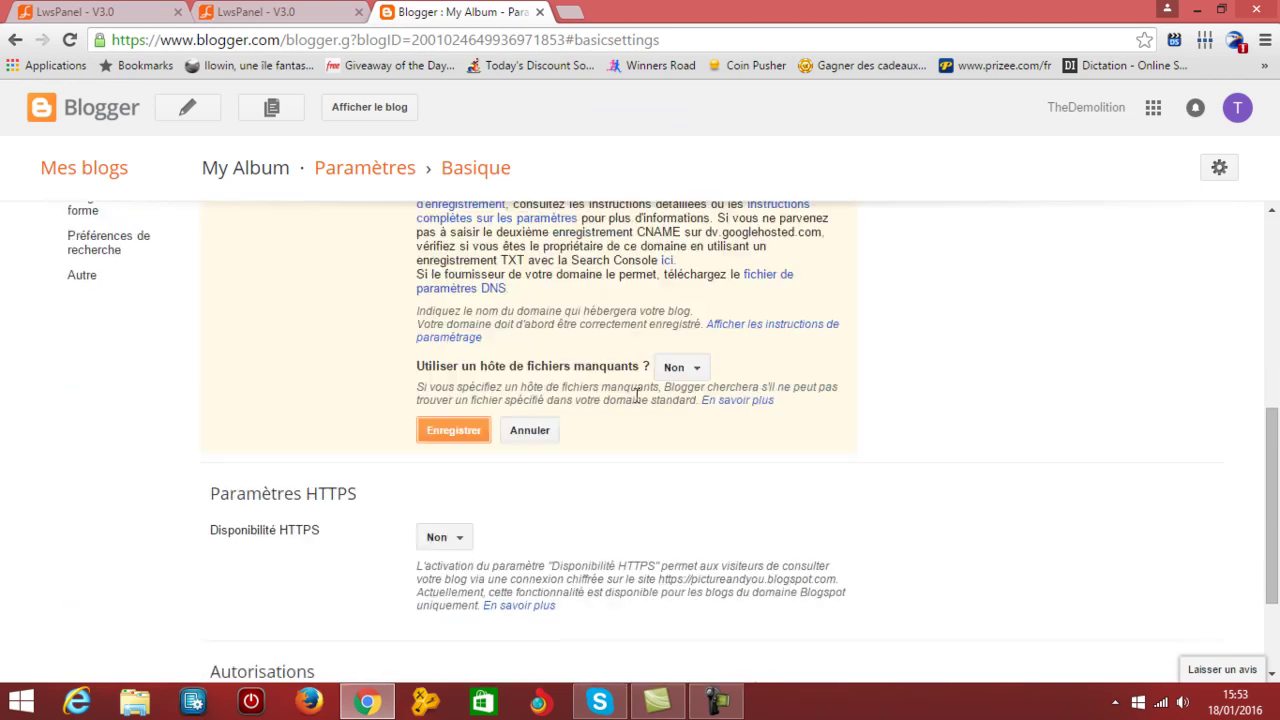
{"action": "scroll", "coordinate": [631, 391], "scroll_direction": "up", "scroll_amount": 4}
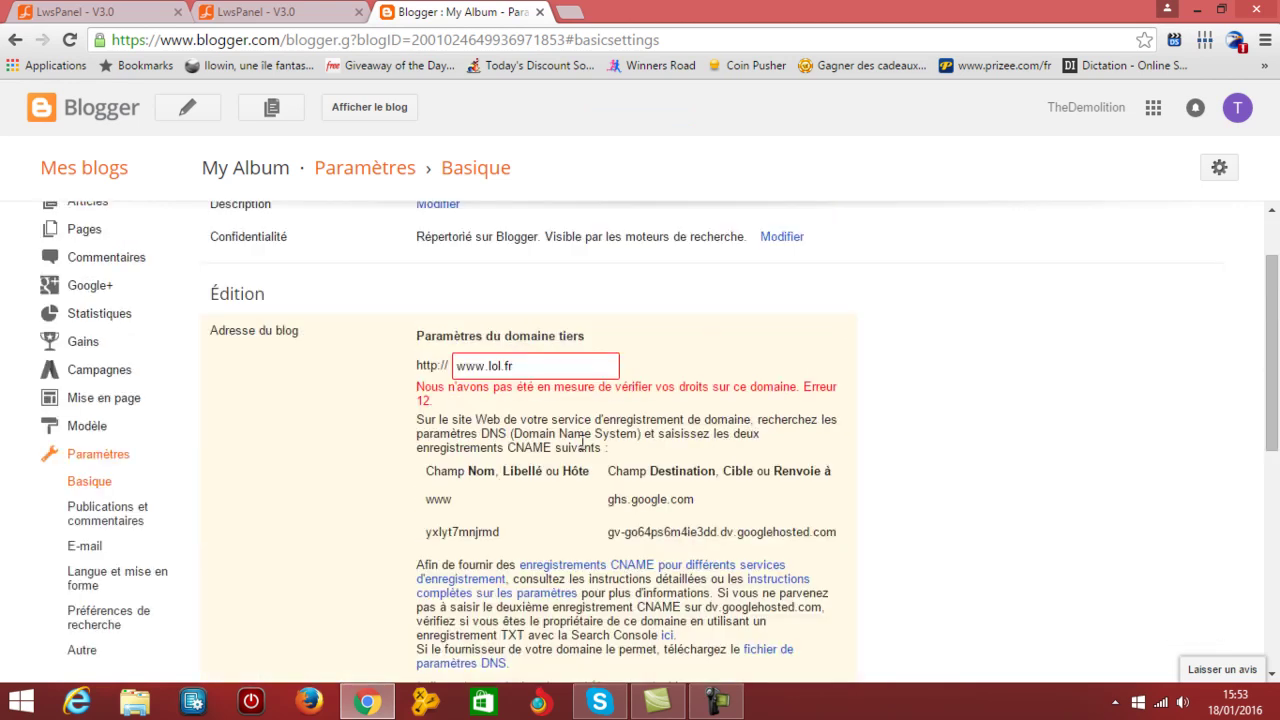
{"action": "double_click", "coordinate": [427, 502]}
{"action": "left_click", "coordinate": [577, 533]}
{"action": "left_click_drag", "start_coordinate": [424, 532], "coordinate": [484, 532]}
{"action": "left_click_drag", "start_coordinate": [607, 532], "coordinate": [703, 532]}
{"action": "left_click_drag", "start_coordinate": [453, 502], "coordinate": [697, 501]}
{"action": "left_click_drag", "start_coordinate": [424, 532], "coordinate": [470, 532]}
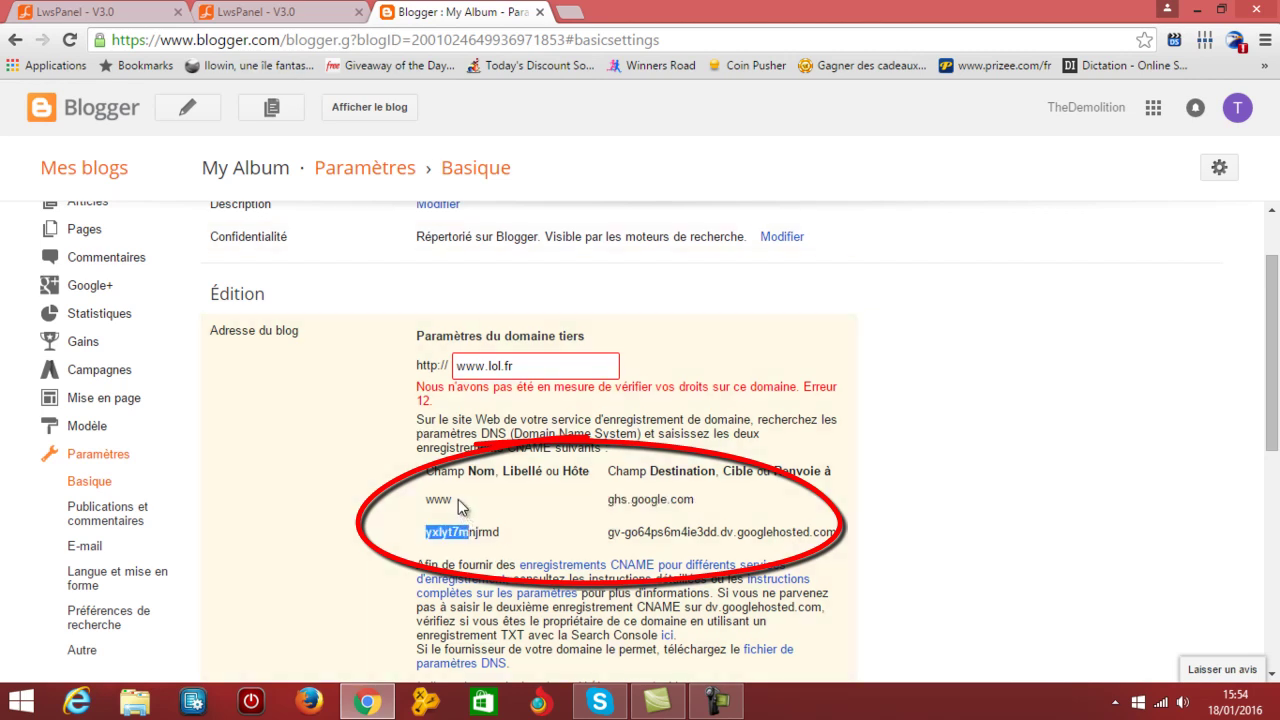
{"action": "double_click", "coordinate": [431, 500]}
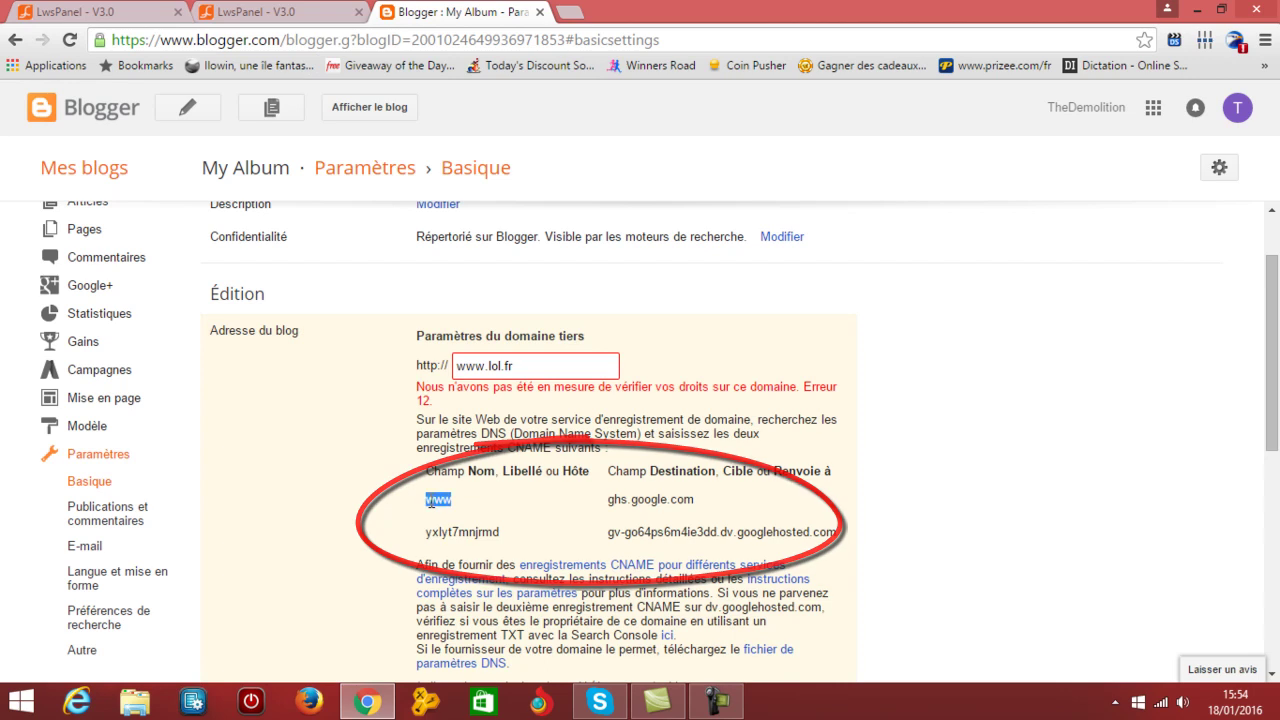
- Switch back to LwsPanel's footnow.ga DNS zone and set the record type to CNAME in the expert zone form
{"action": "left_click", "coordinate": [258, 14]}
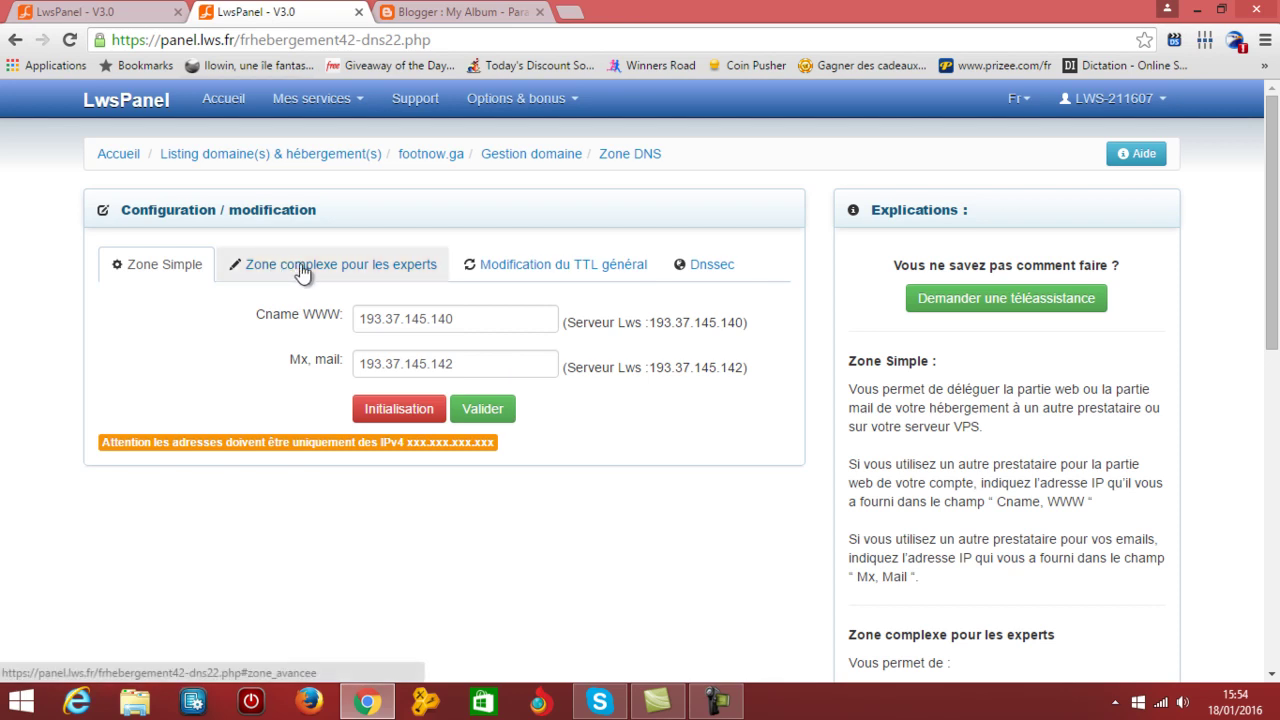
{"action": "left_click", "coordinate": [303, 270]}
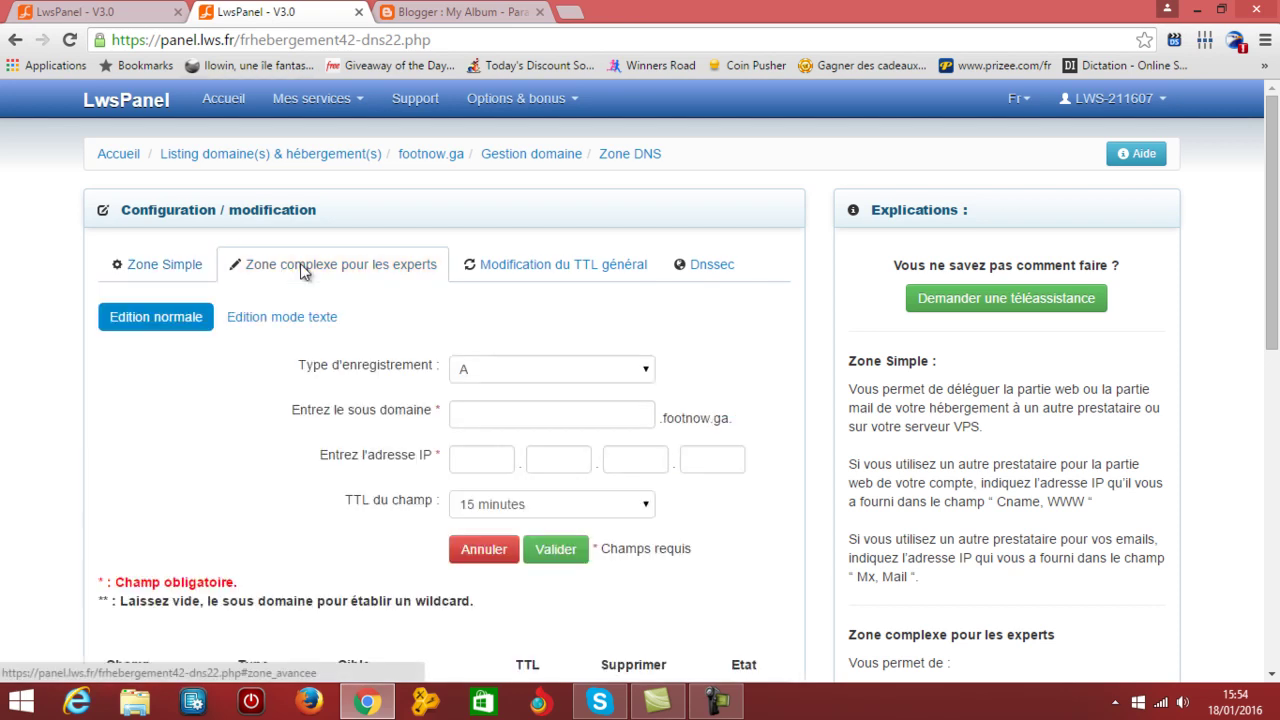
{"action": "left_click", "coordinate": [580, 375]}
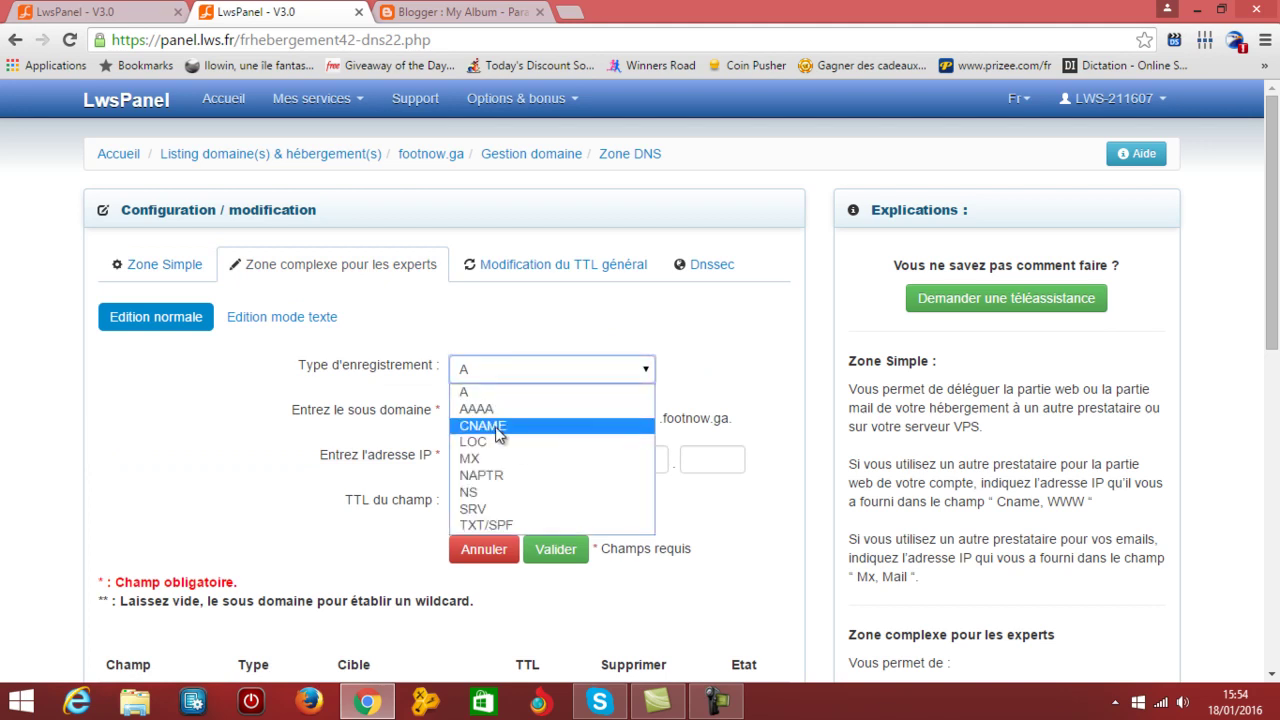
{"action": "key", "text": "Escape"}
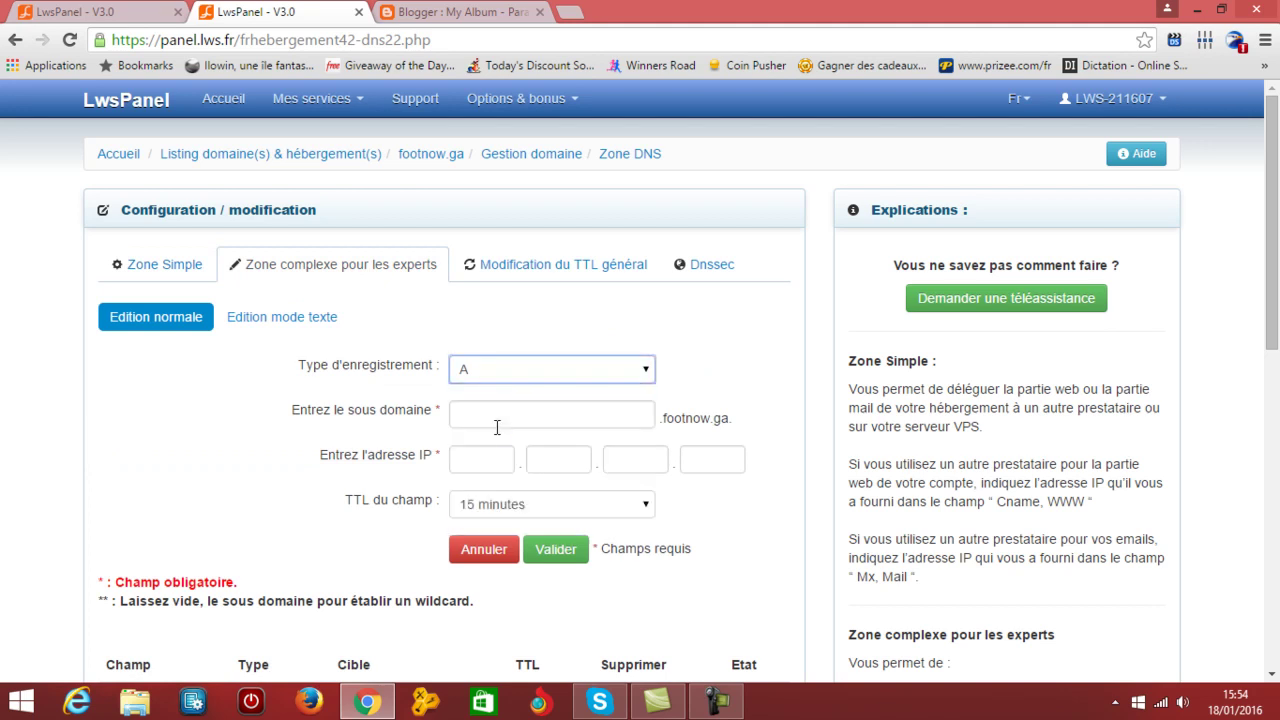
{"action": "left_click", "coordinate": [490, 417]}
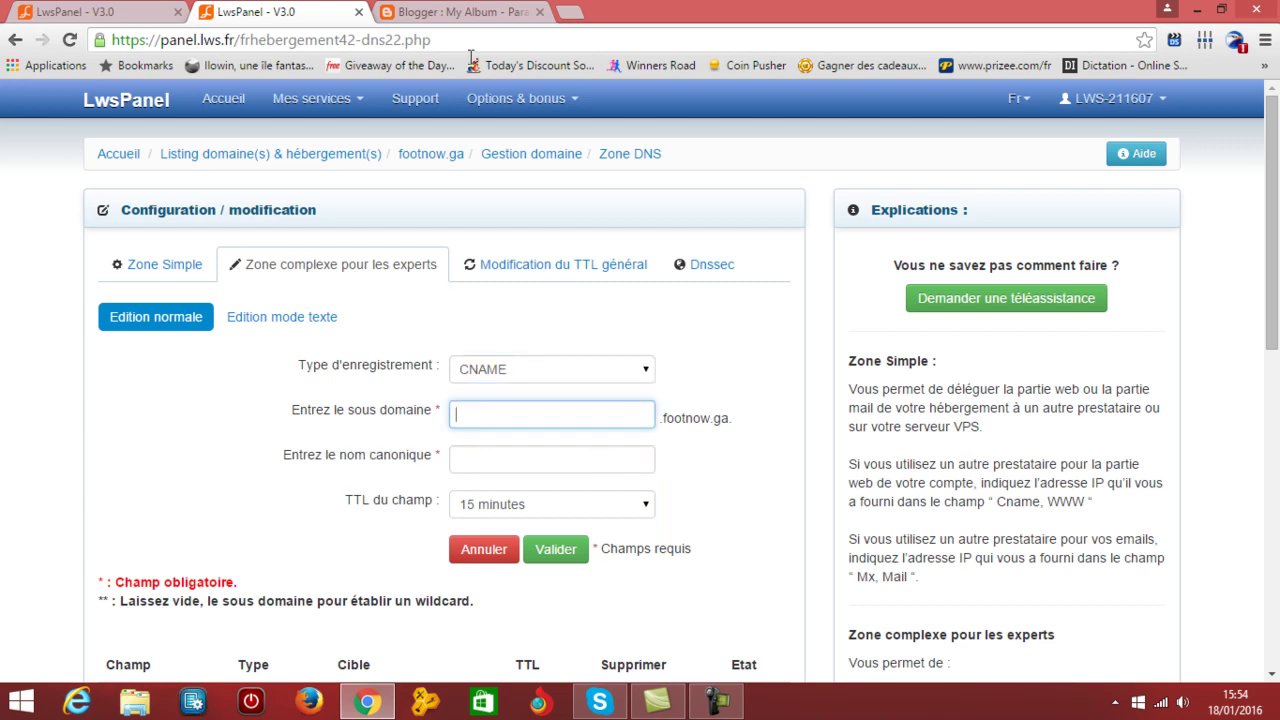
- Match Blogger's ghs.google.com destination to the canonical name field of LwsPanel's CNAME form, and review the available TTL options
{"action": "left_click", "coordinate": [458, 12]}
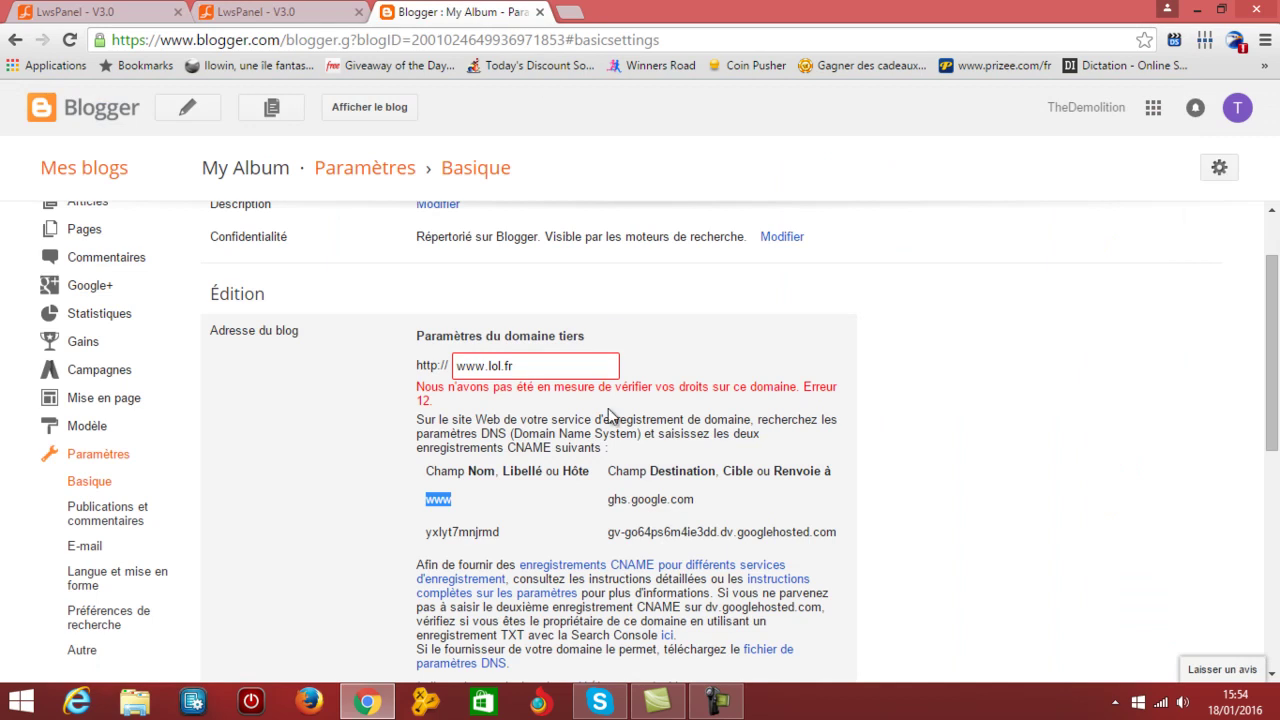
{"action": "triple_click", "coordinate": [609, 500]}
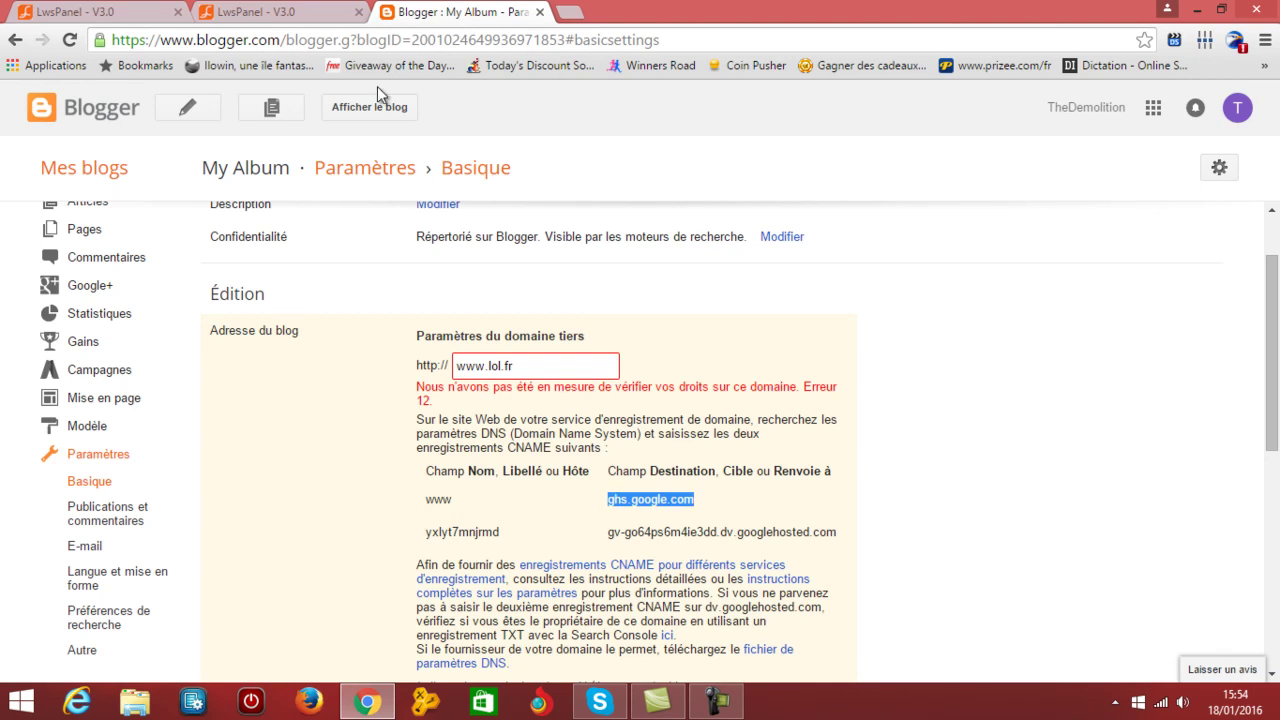
{"action": "left_click", "coordinate": [270, 13]}
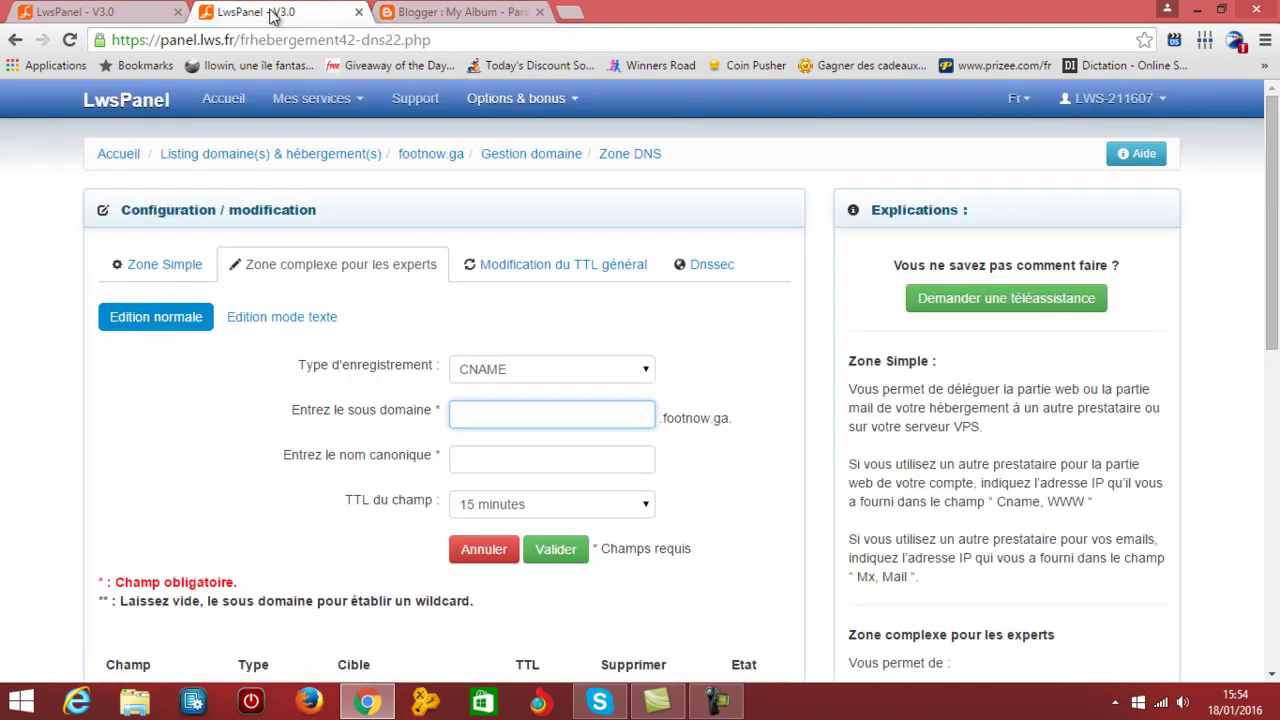
{"action": "left_click", "coordinate": [484, 463]}
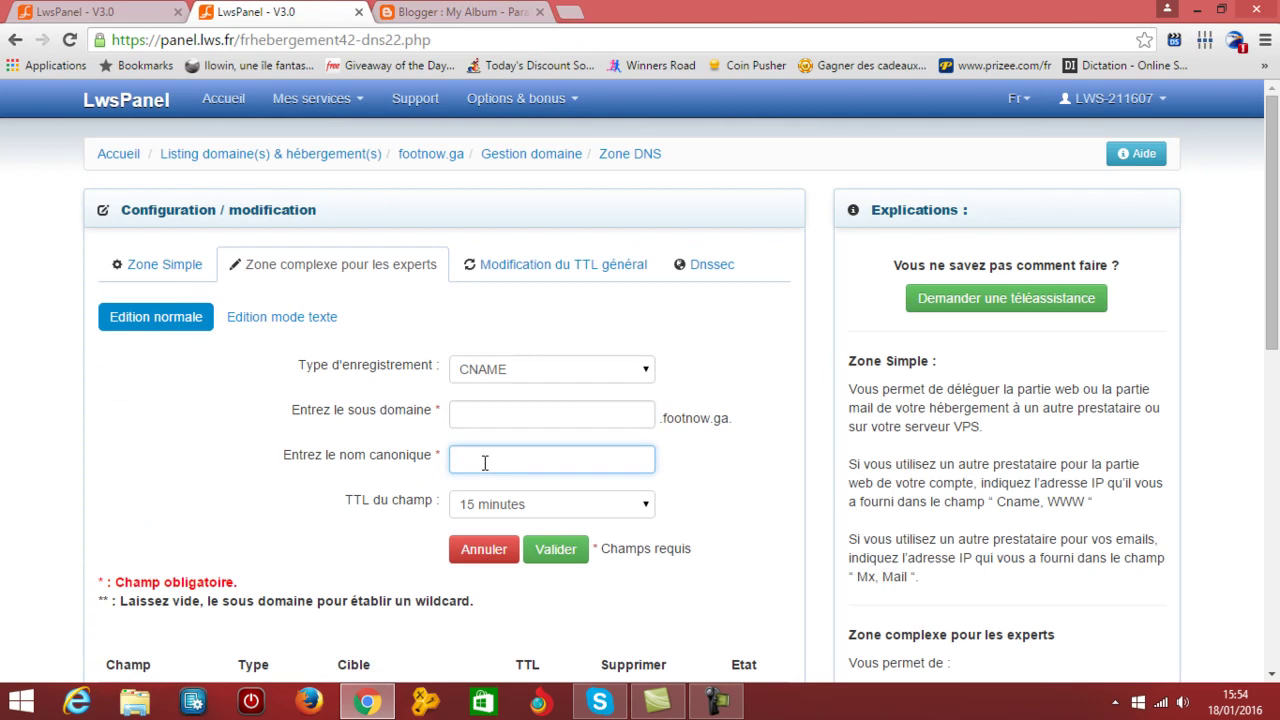
{"action": "left_click", "coordinate": [540, 513]}
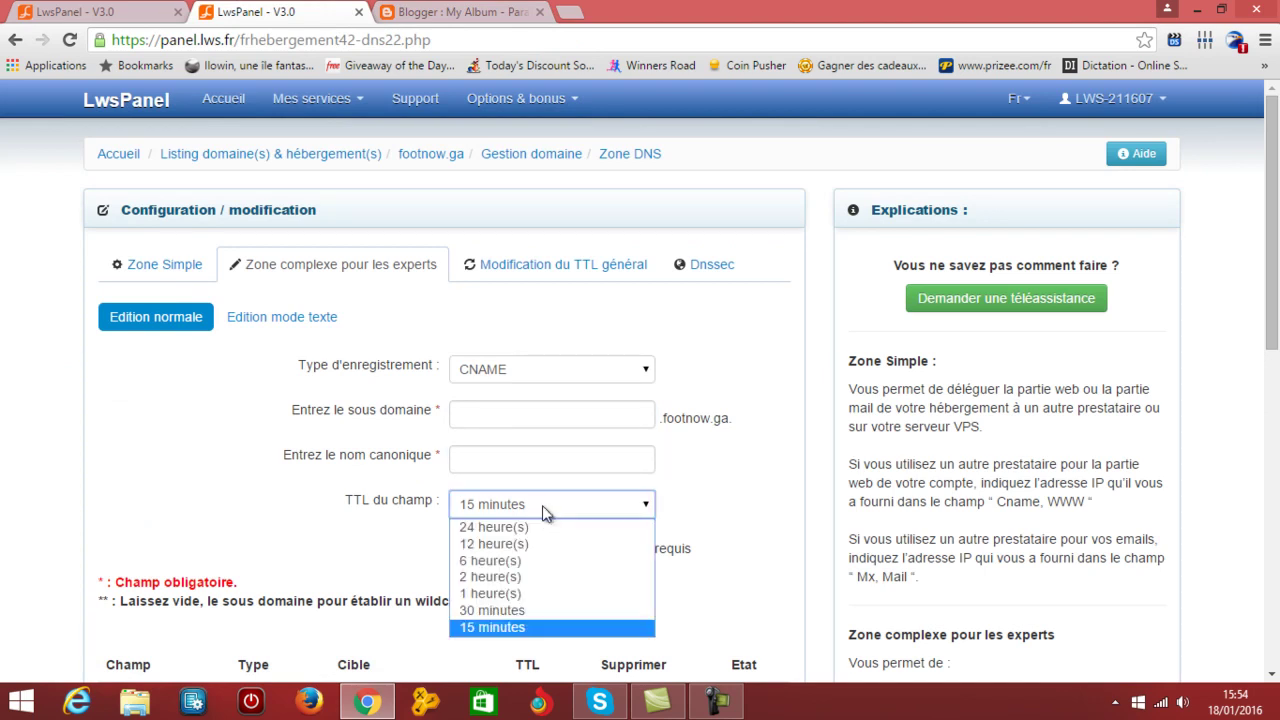
{"action": "left_click", "coordinate": [425, 560]}
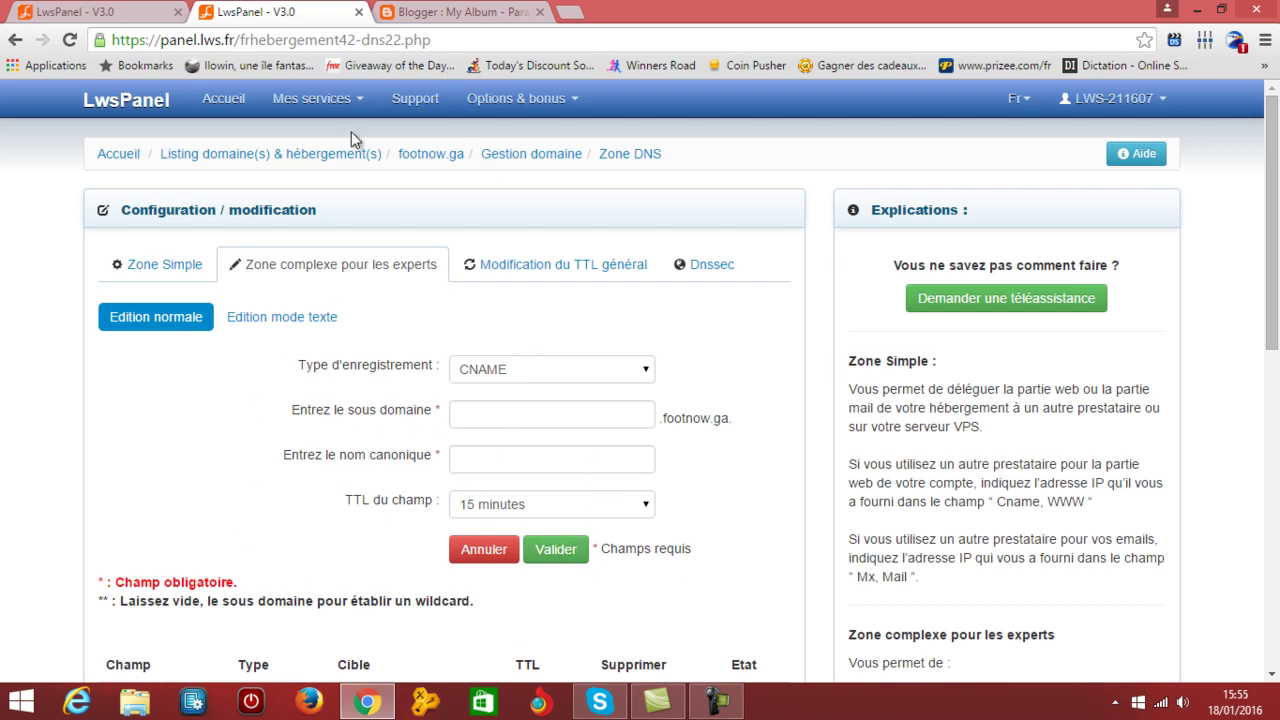
- Match the second CNAME record's host name in Blogger to the subdomain field of LwsPanel's CNAME form
{"action": "left_click", "coordinate": [446, 10]}
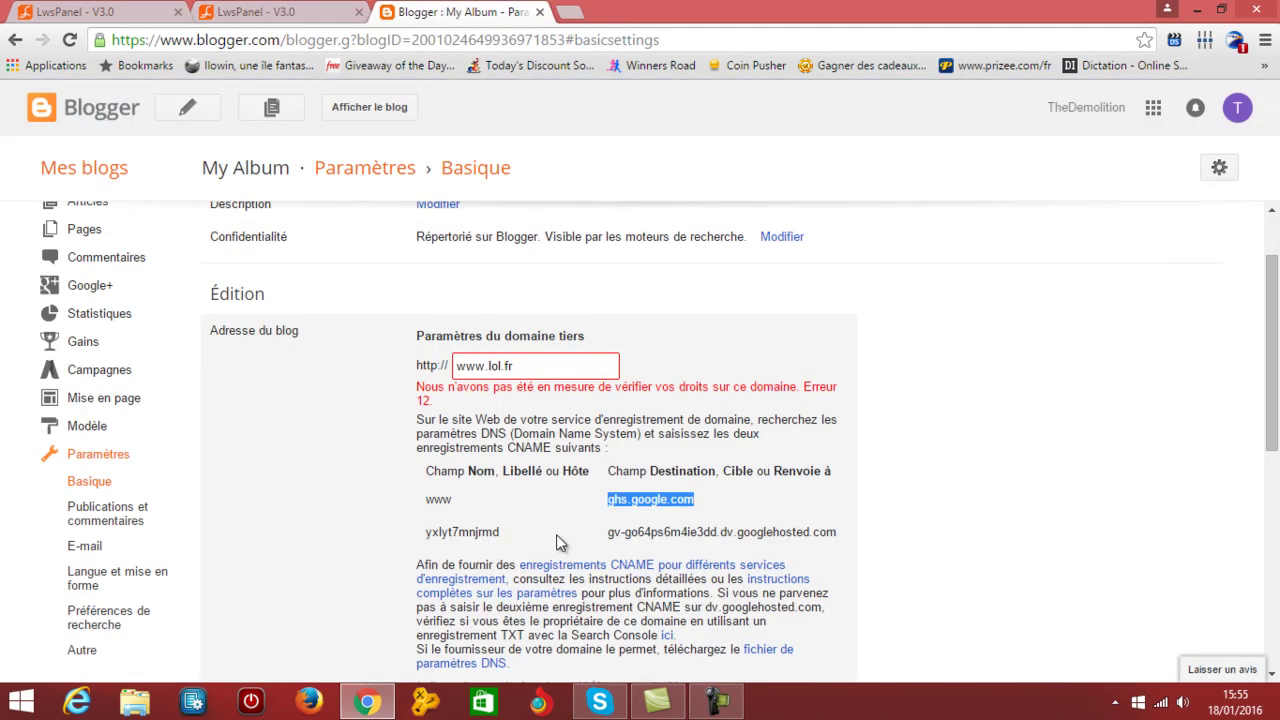
{"action": "double_click", "coordinate": [422, 532]}
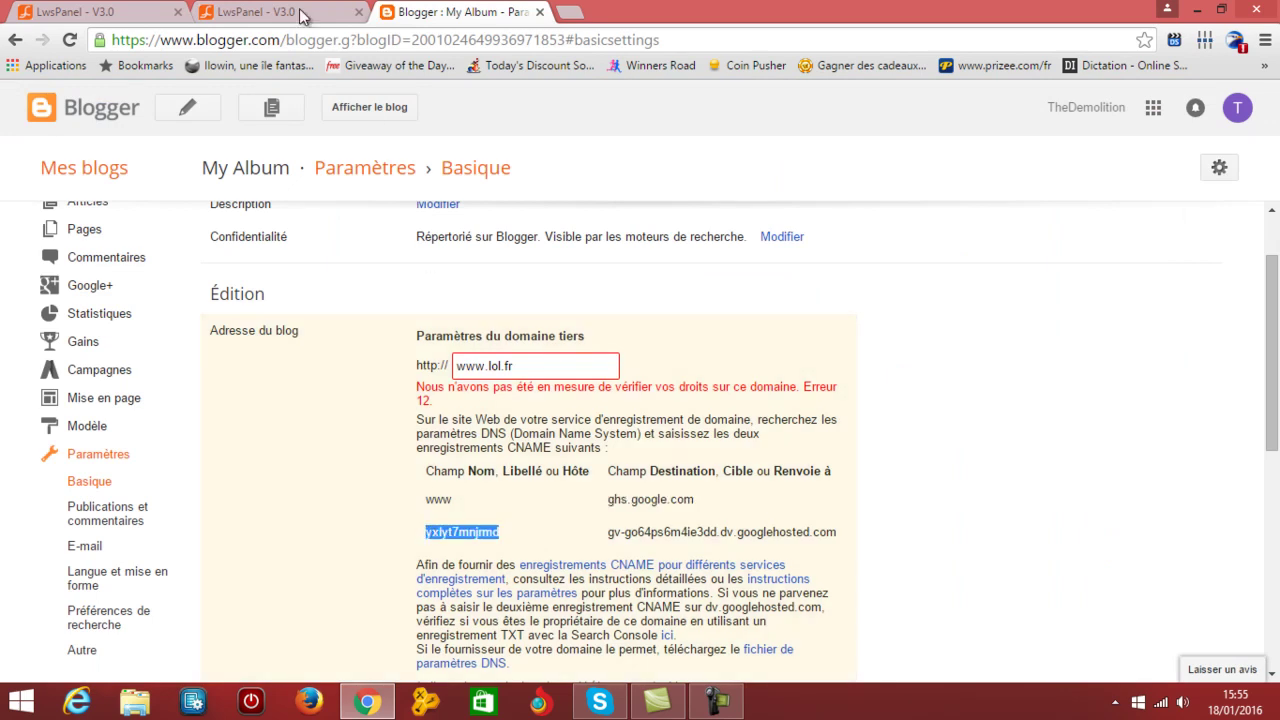
{"action": "left_click", "coordinate": [266, 14]}
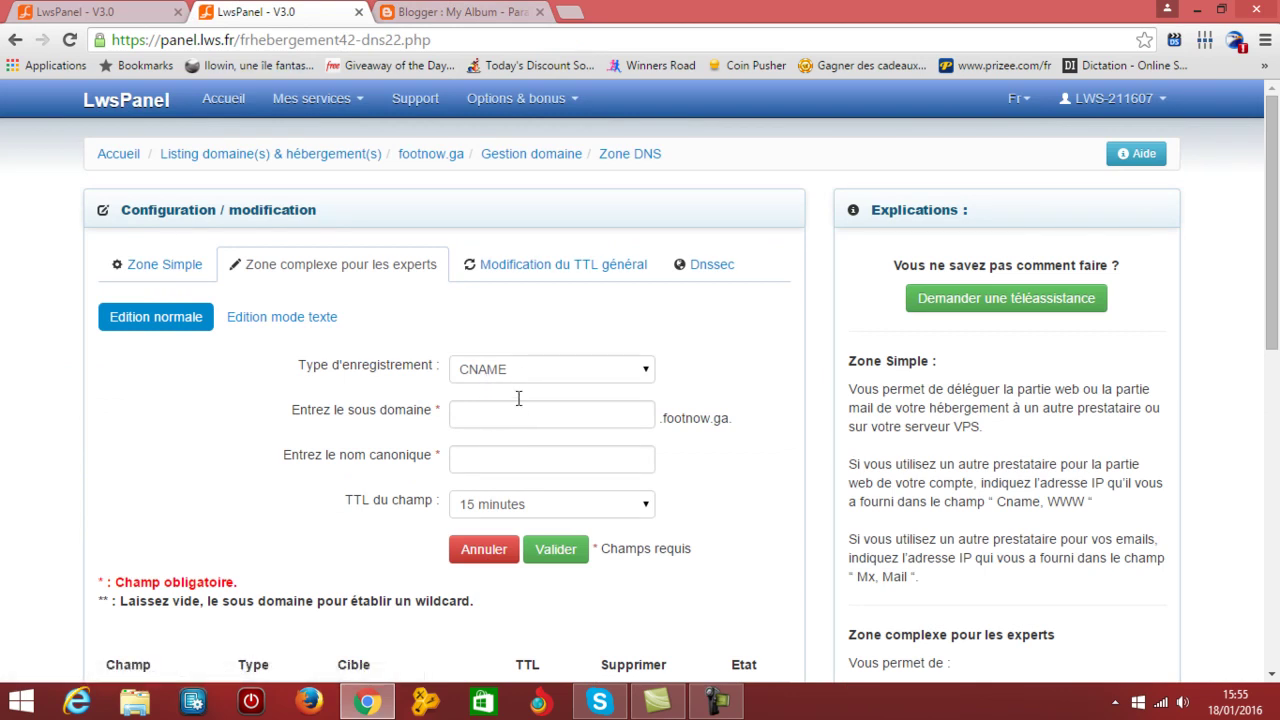
{"action": "left_click", "coordinate": [498, 420]}
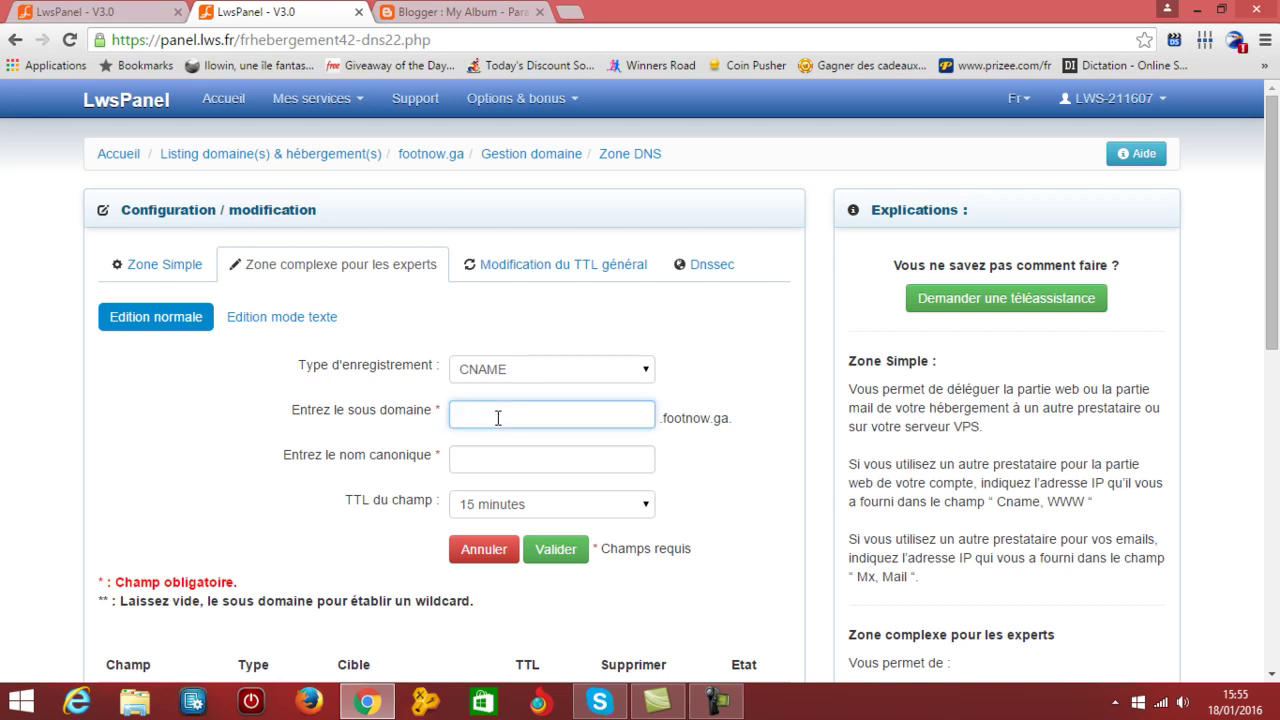
{"action": "left_click", "coordinate": [447, 21]}
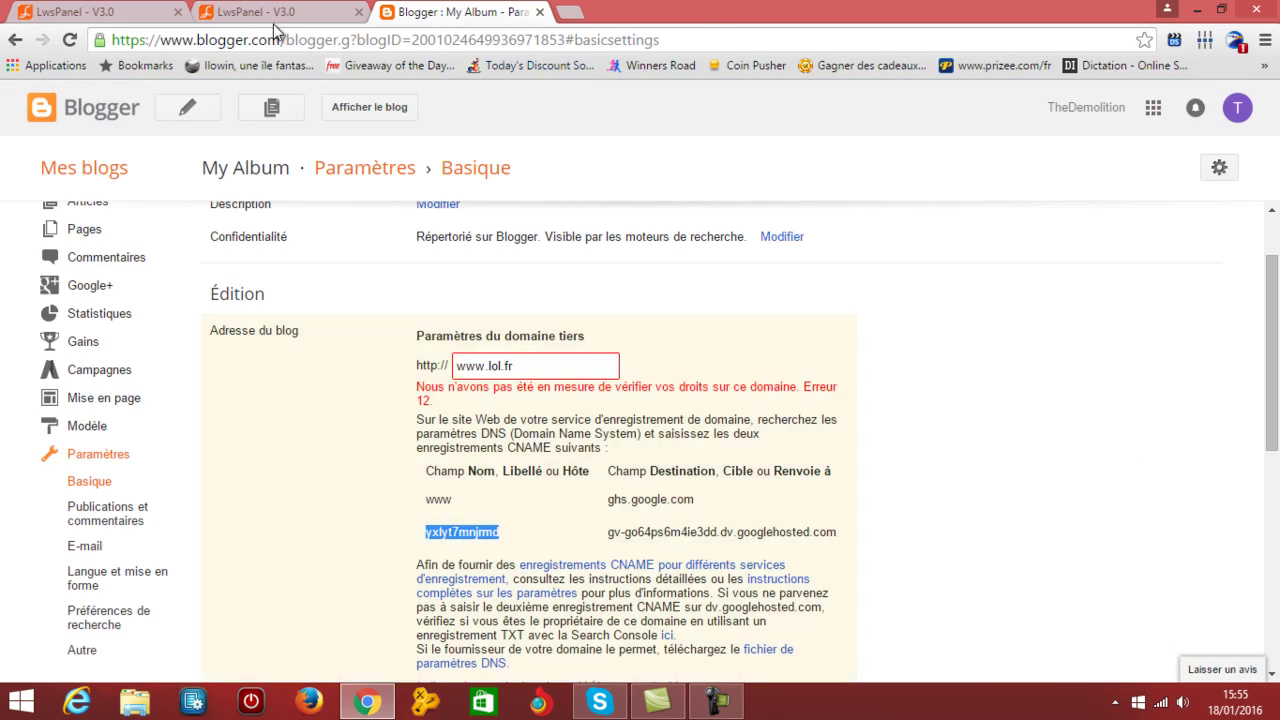
{"action": "key", "text": "ctrl+shift+Tab"}
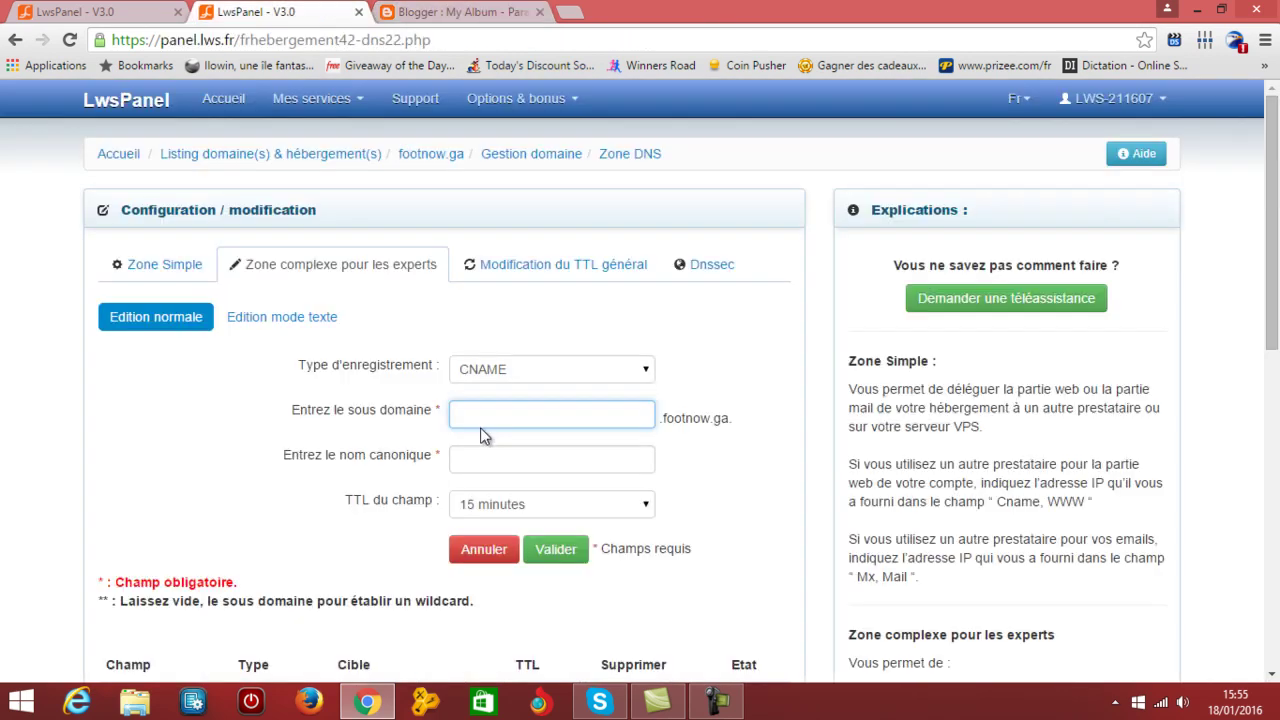
- Match the second CNAME record's destination in Blogger to the canonical name field of LwsPanel's CNAME form
{"action": "left_click", "coordinate": [468, 12]}
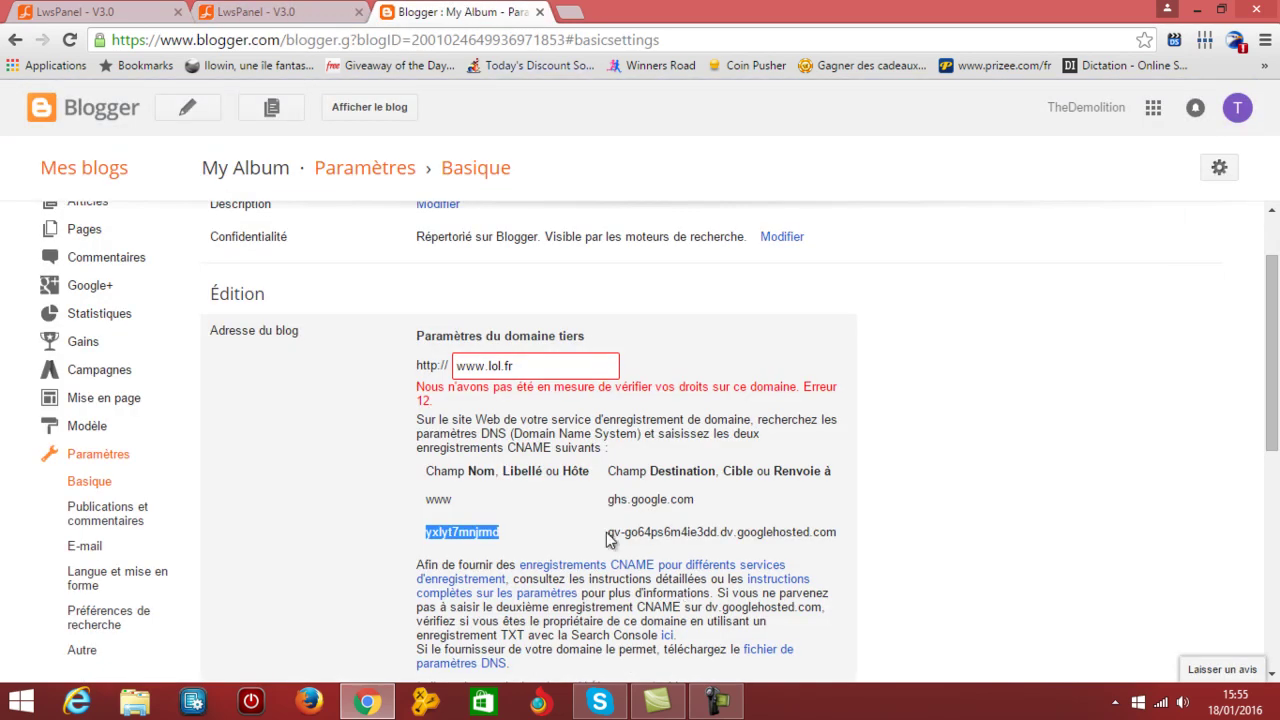
{"action": "left_click_drag", "start_coordinate": [608, 532], "coordinate": [712, 532]}
{"action": "left_click", "coordinate": [253, 14]}
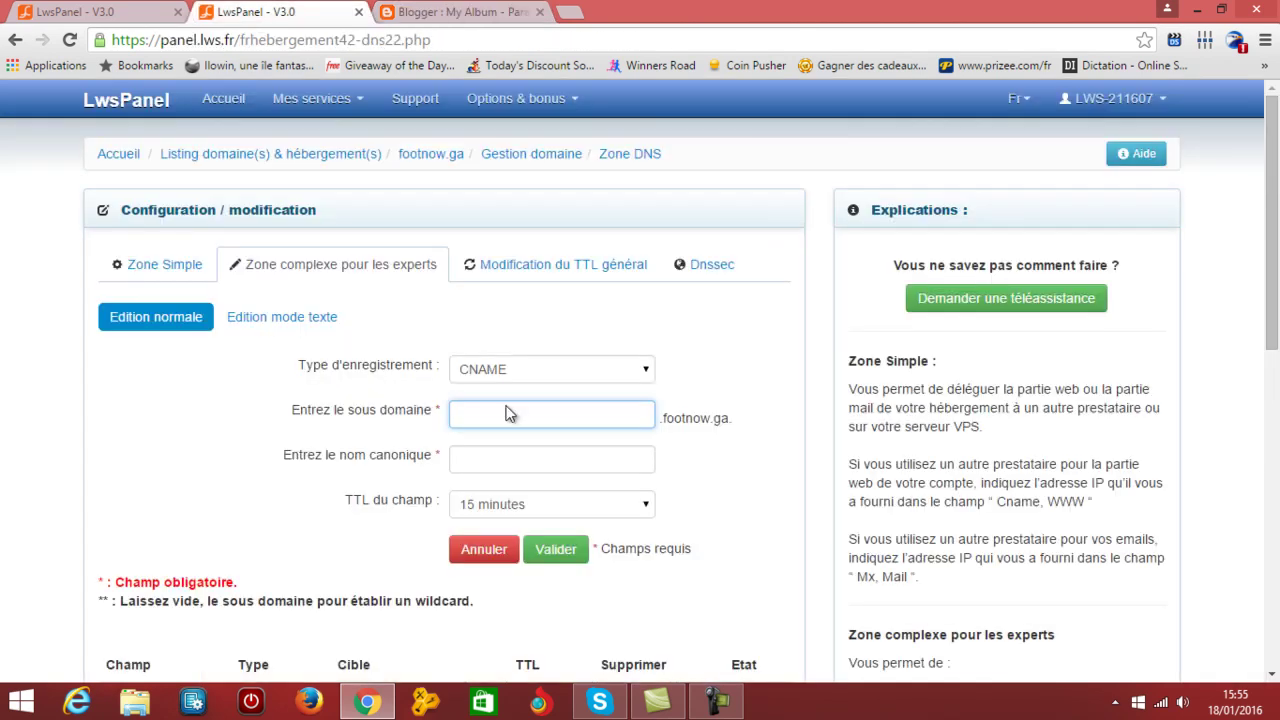
{"action": "left_click", "coordinate": [476, 459]}
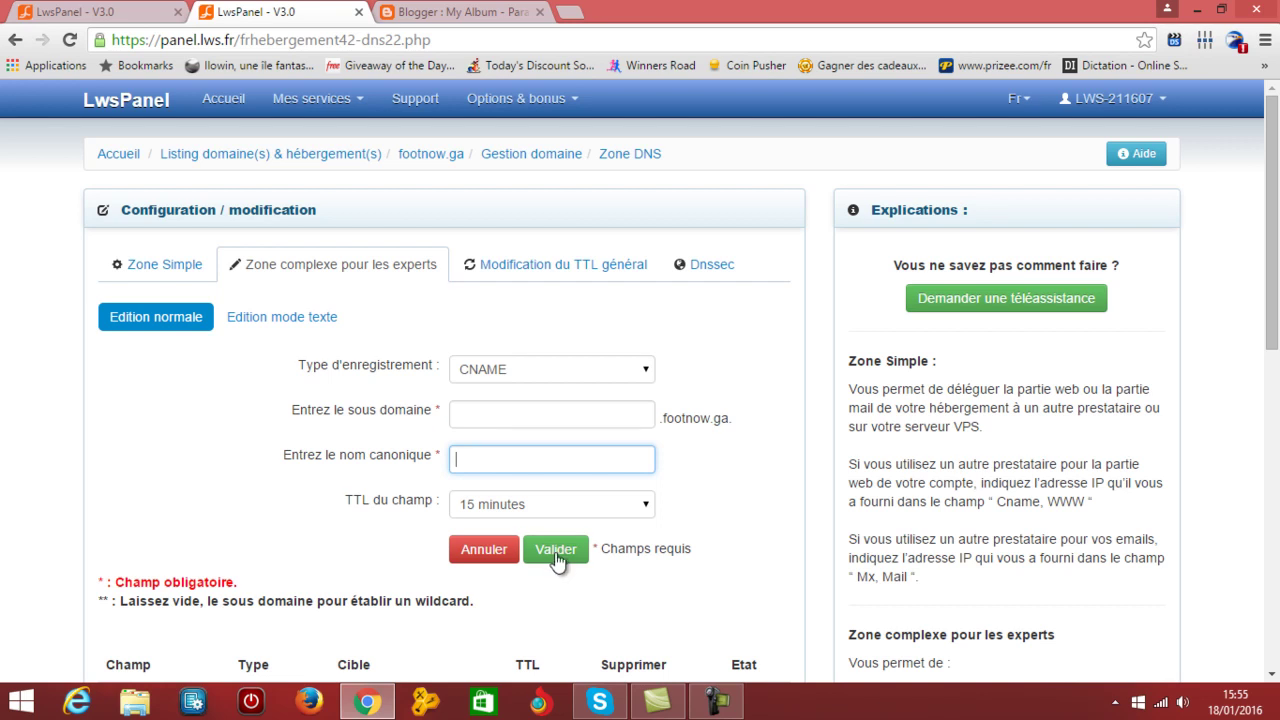
- Examine the existing DNS records of footnow.ga listed below the expert zone form
{"action": "scroll", "coordinate": [736, 480], "scroll_direction": "down", "scroll_amount": 1}
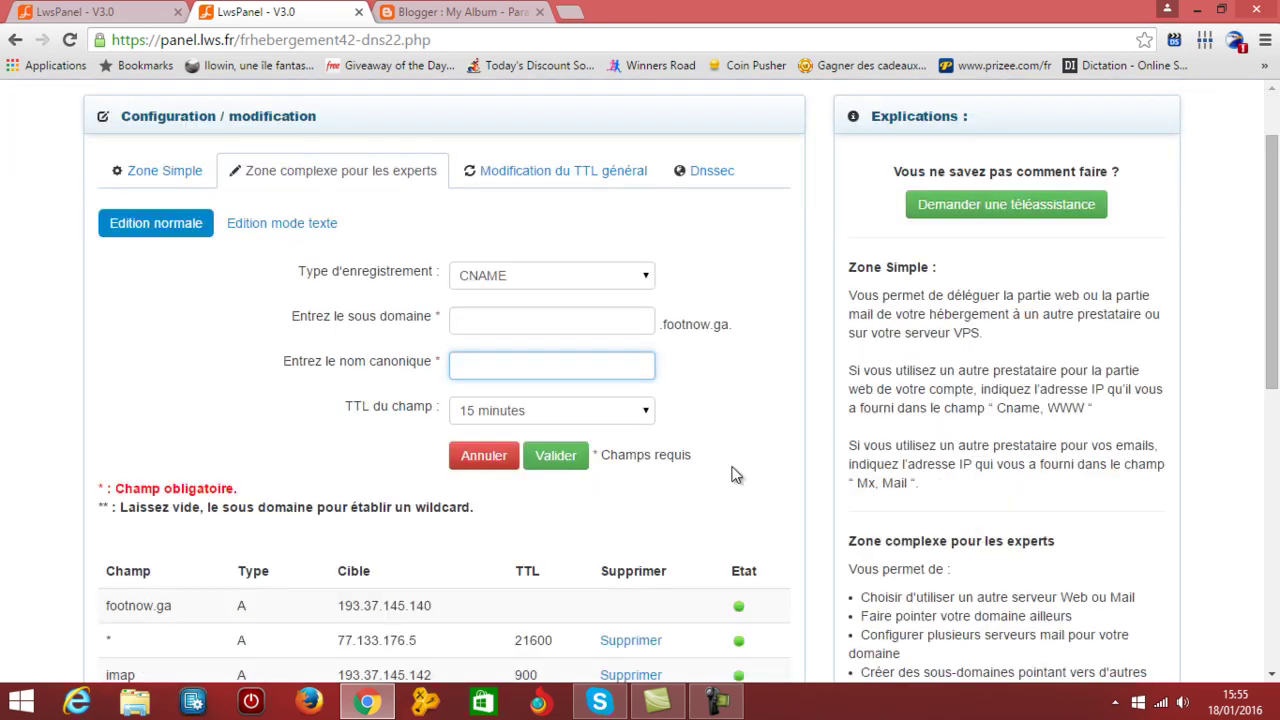
{"action": "scroll", "coordinate": [731, 474], "scroll_direction": "down", "scroll_amount": 5}
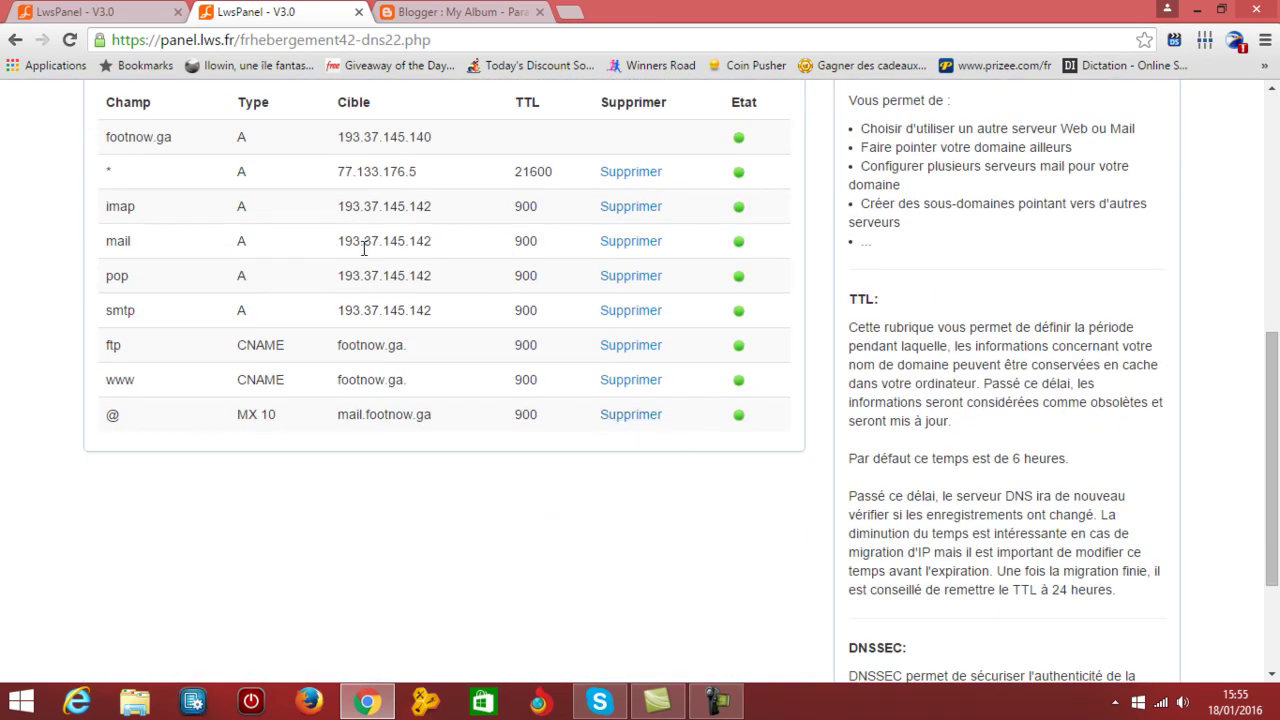
{"action": "scroll", "coordinate": [511, 477], "scroll_direction": "up", "scroll_amount": 6}
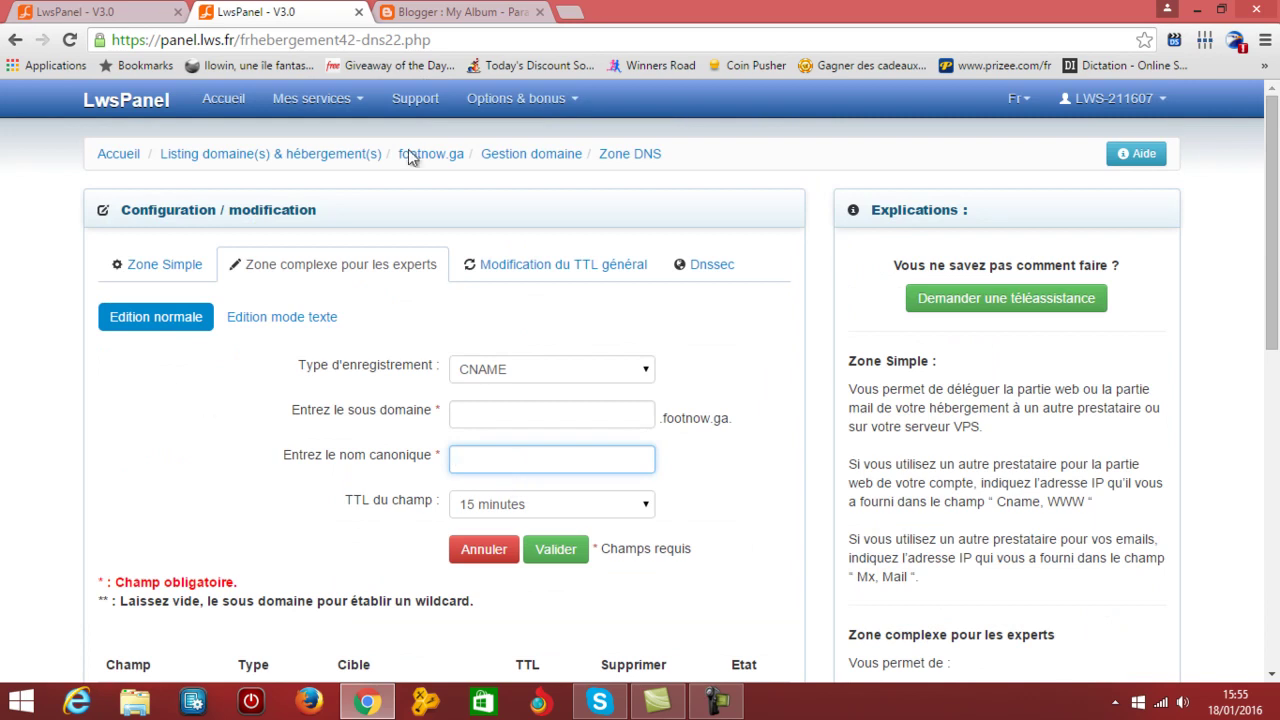
- Set the Cname WWW address of footnow.ga to 216.239.32.21 in the simple DNS zone
{"action": "left_click", "coordinate": [165, 272]}
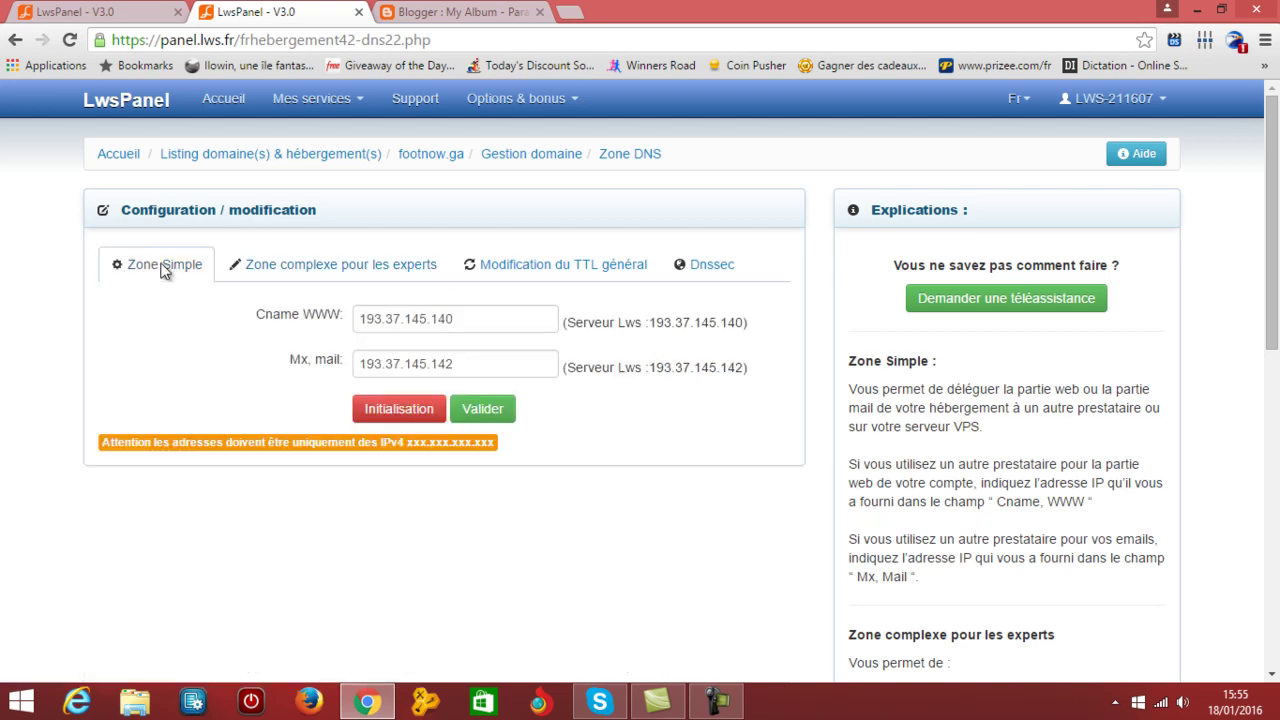
{"action": "left_click", "coordinate": [469, 323]}
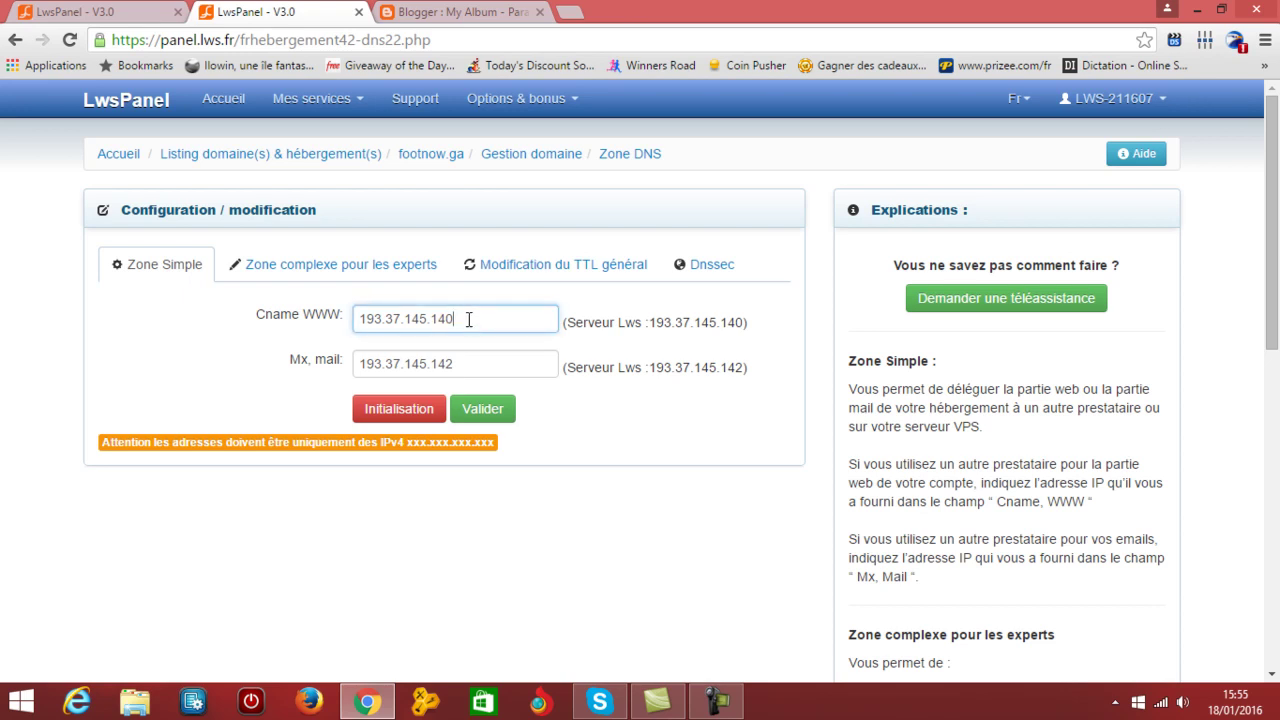
{"action": "left_click_drag", "start_coordinate": [469, 318], "coordinate": [338, 320]}
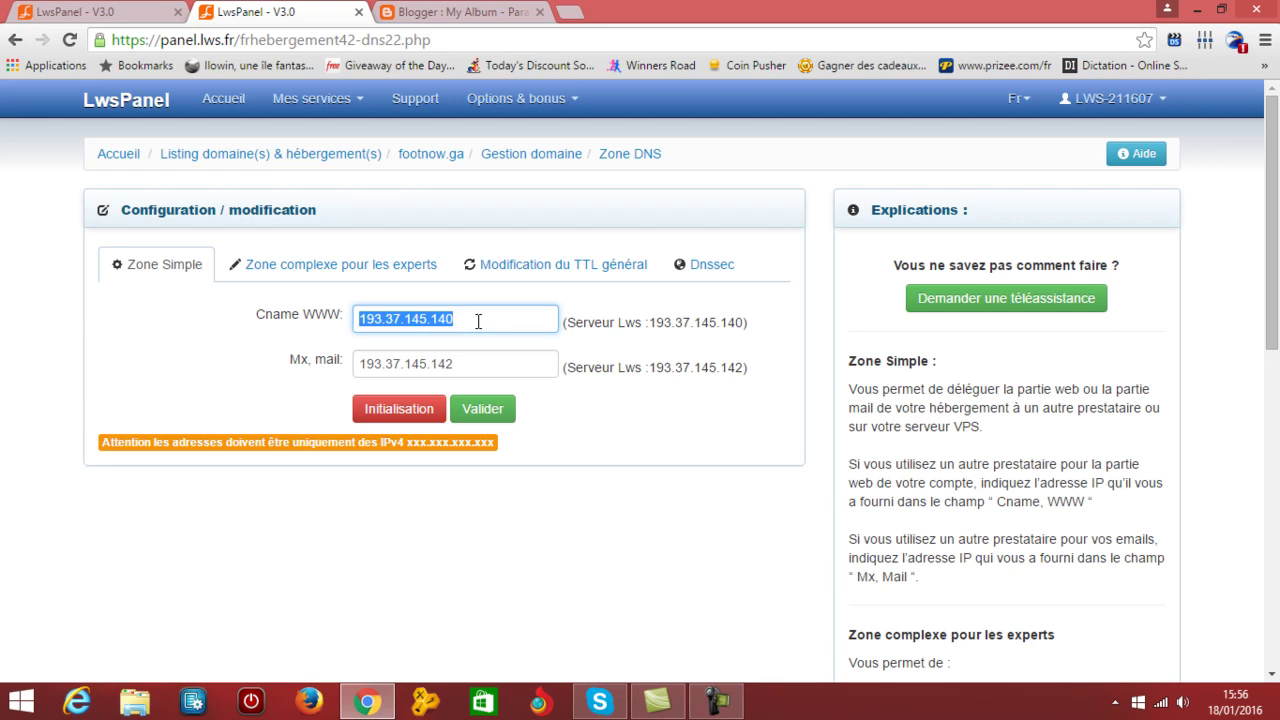
{"action": "type", "text": "216"}
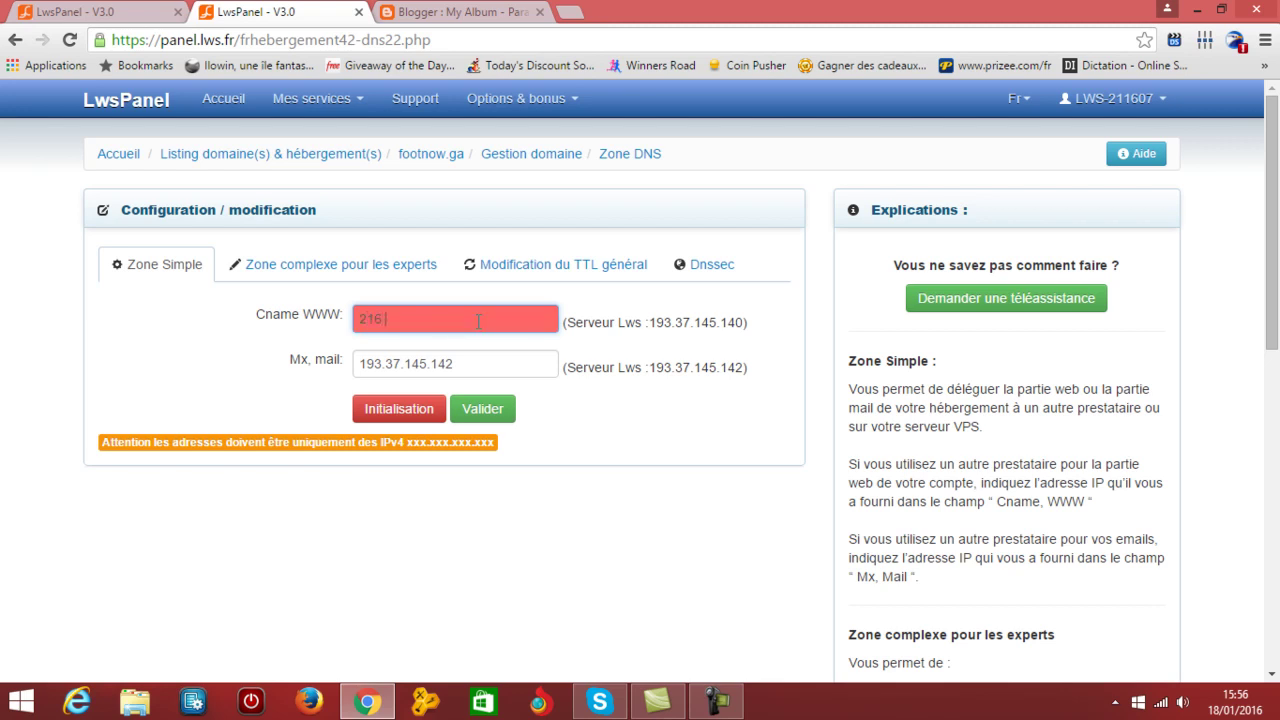
{"action": "type", "text": ".239.32.21"}
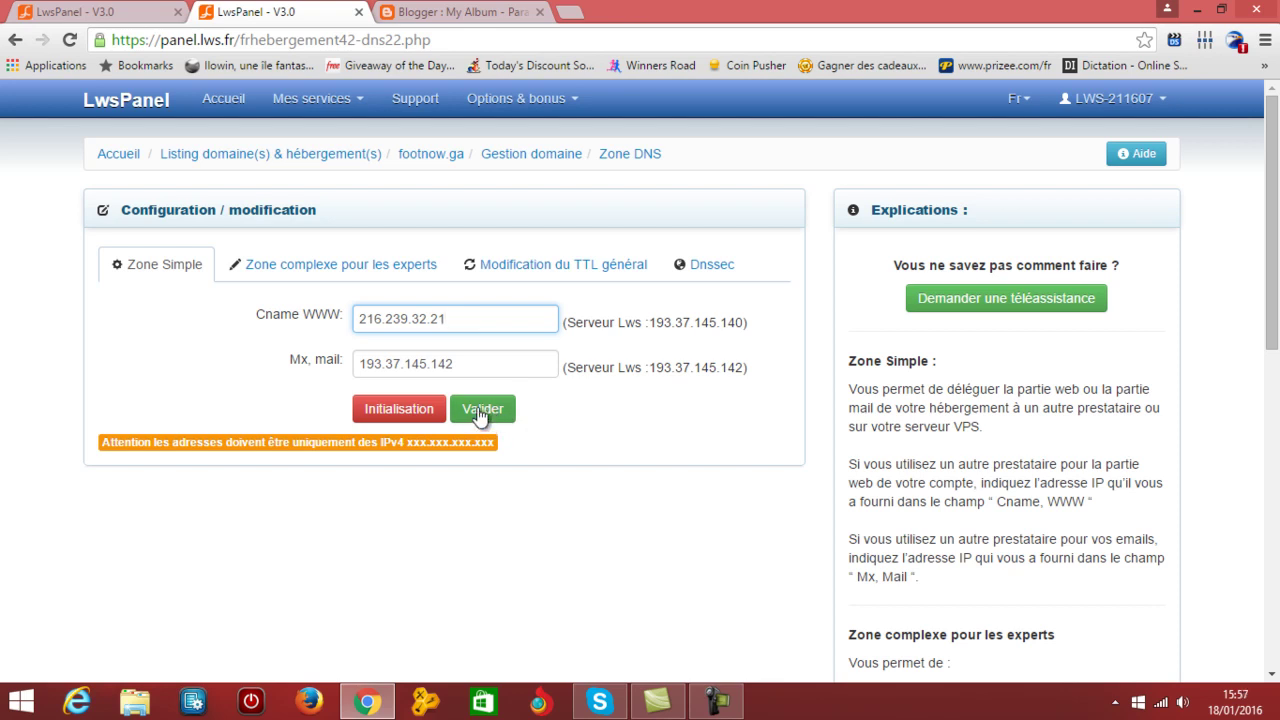
{"action": "left_click", "coordinate": [720, 702]}
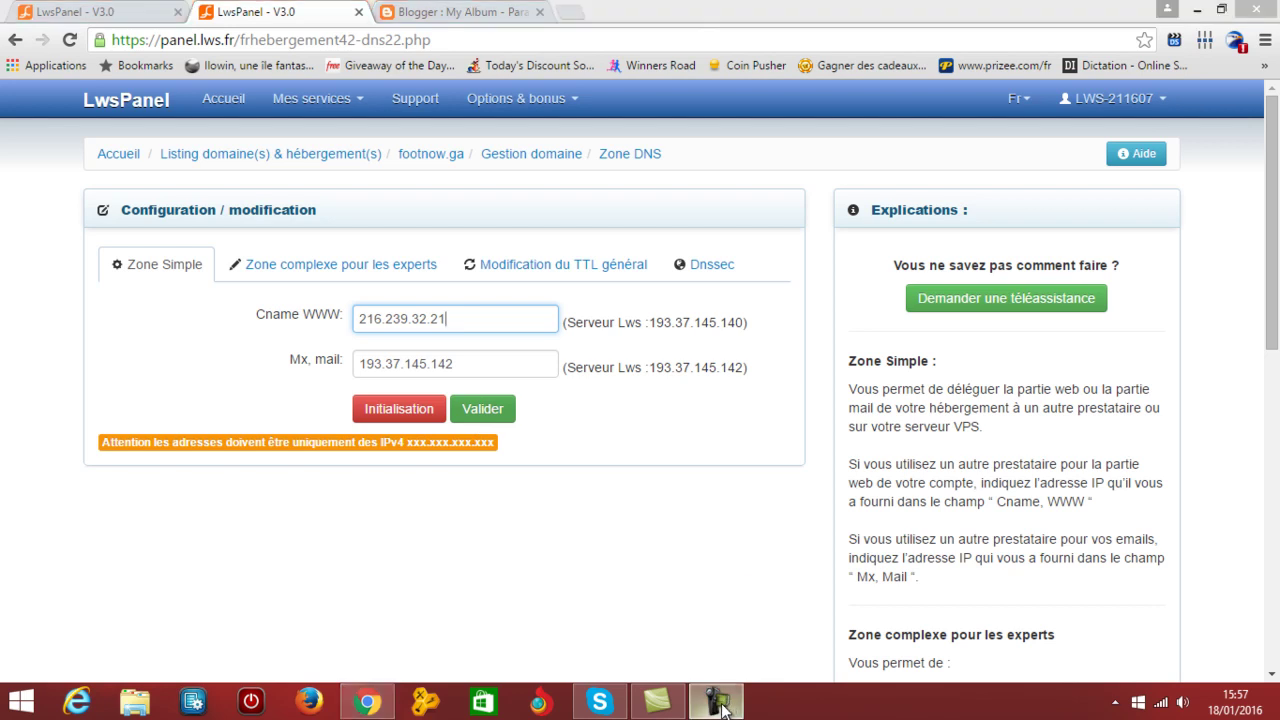